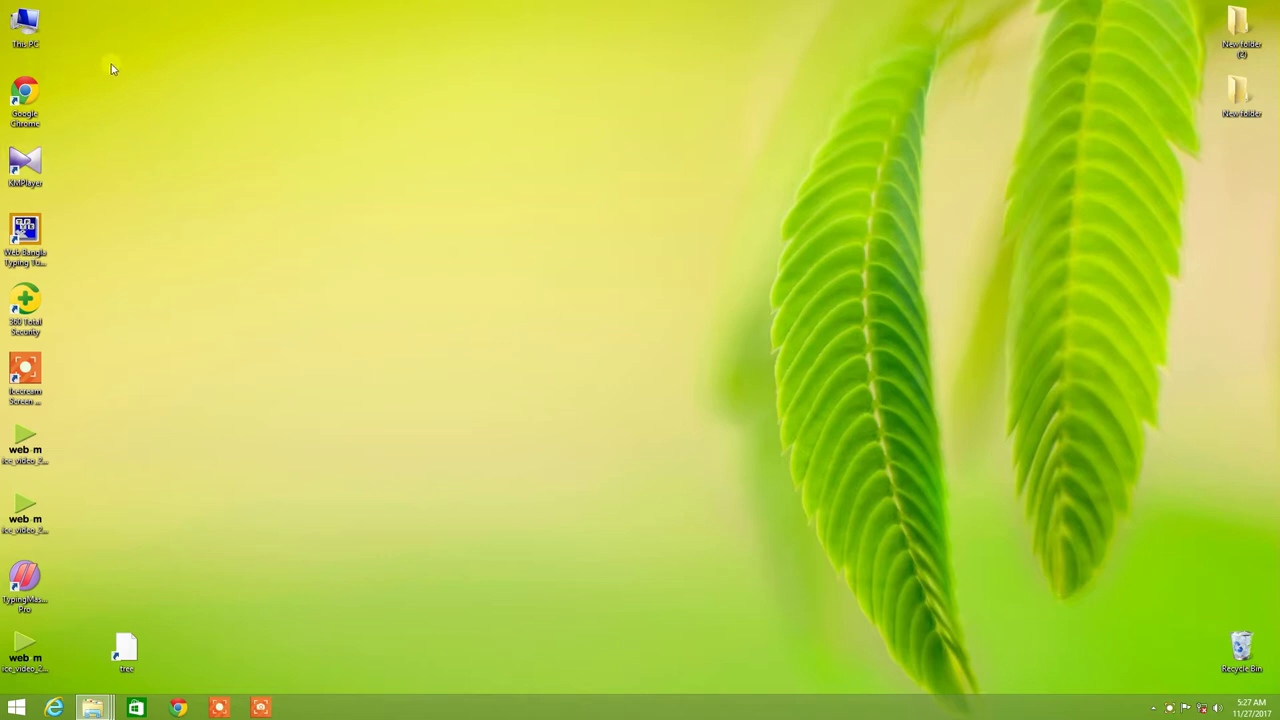
# - Run FFSetup245 from the softwer folder on drive D and start installing FormatFactory 2.45 in the default destination folder
pyautogui.doubleClick(28, 20)
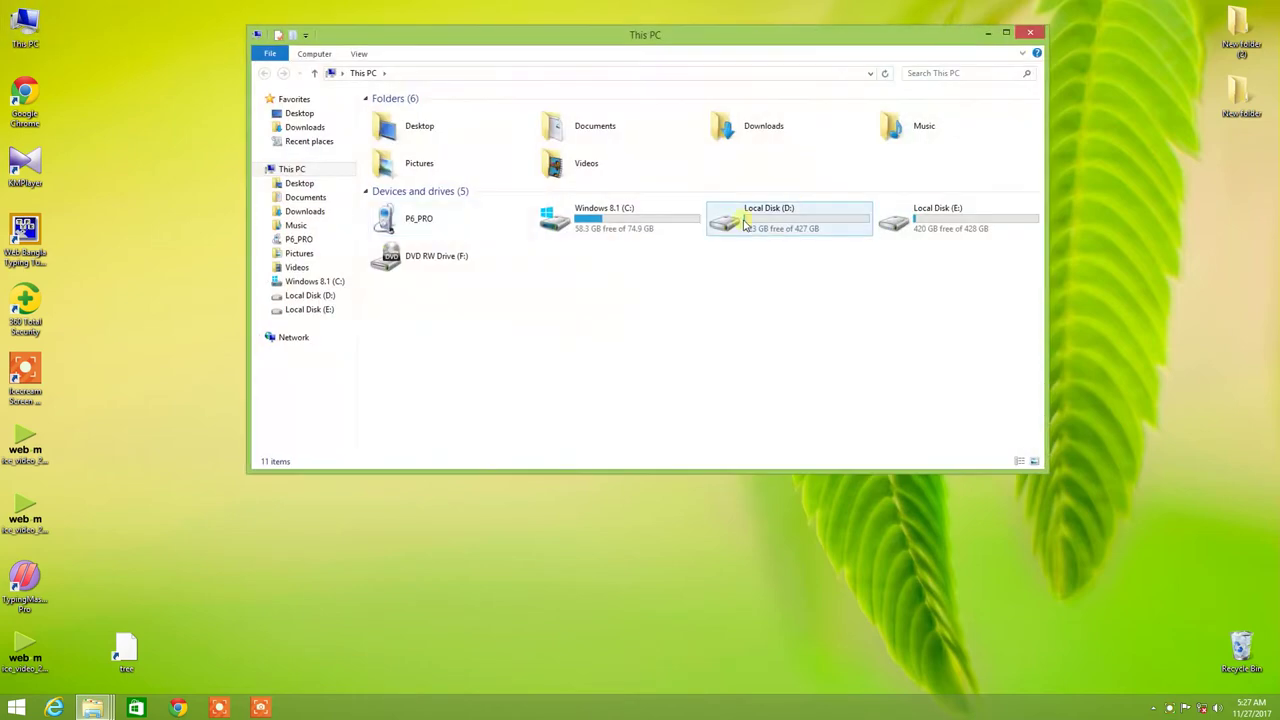
pyautogui.doubleClick(850, 226)
pyautogui.doubleClick(449, 128)
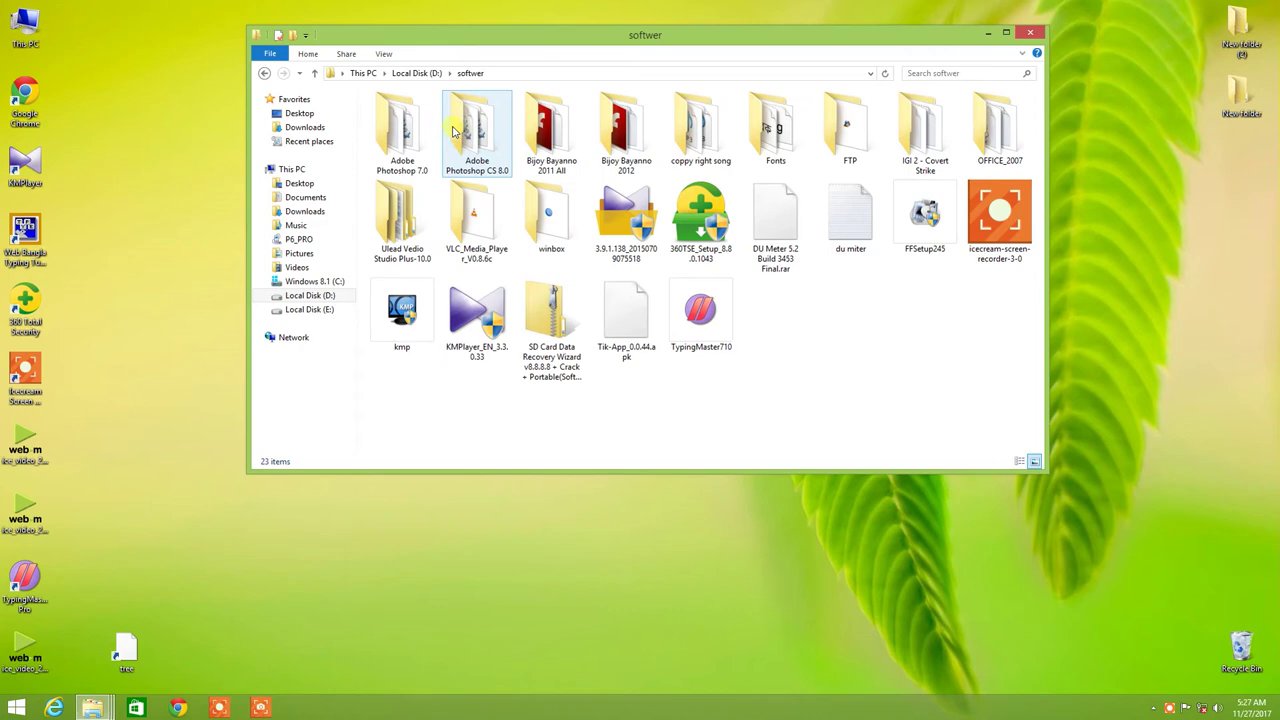
pyautogui.doubleClick(922, 225)
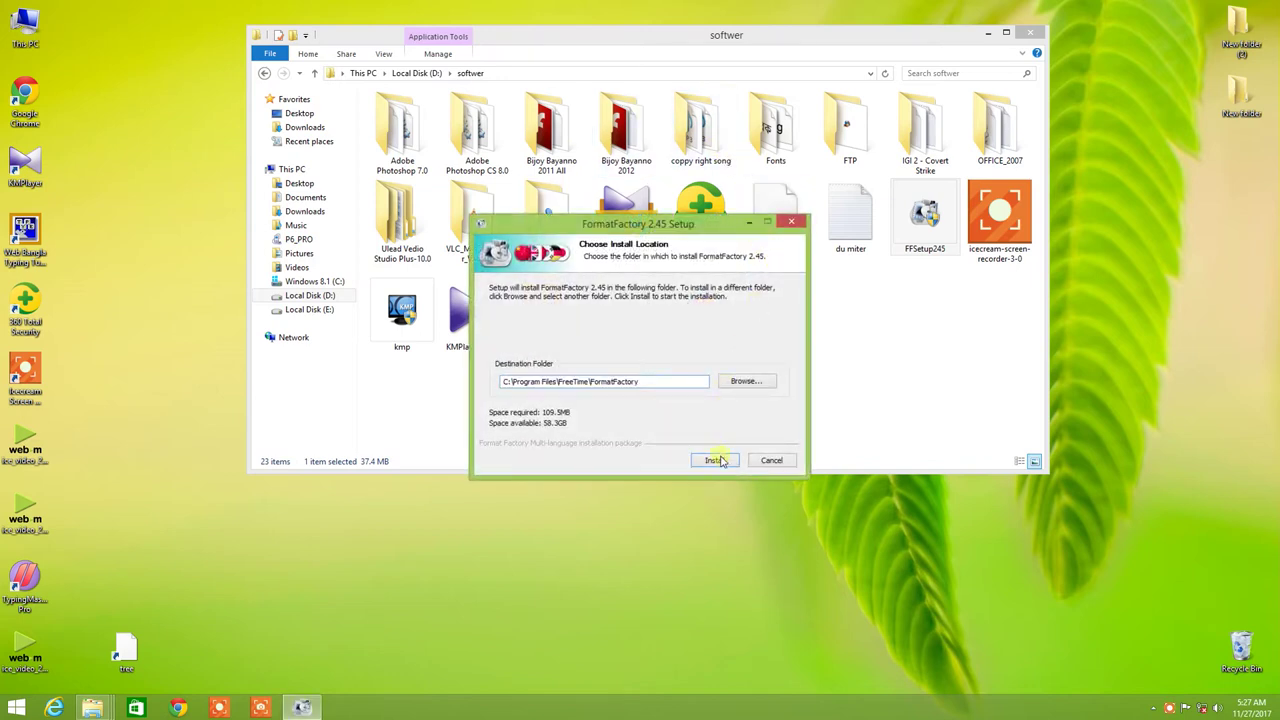
pyautogui.click(718, 459)
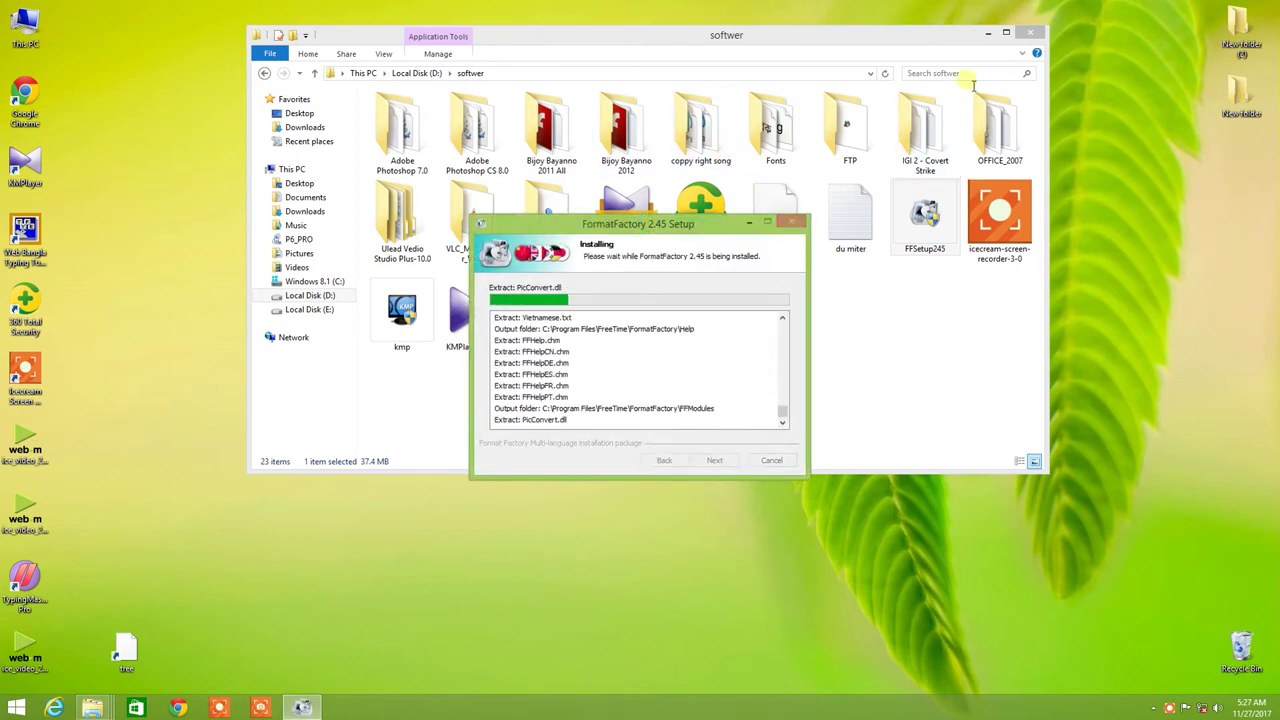
# - Close the softwer folder window and finish the FormatFactory setup, keeping the options to run the program and install the codecs
pyautogui.click(1028, 35)
pyautogui.rightClick(752, 96)
pyautogui.click(785, 128)
pyautogui.rightClick(709, 90)
pyautogui.click(737, 124)
pyautogui.click(719, 461)
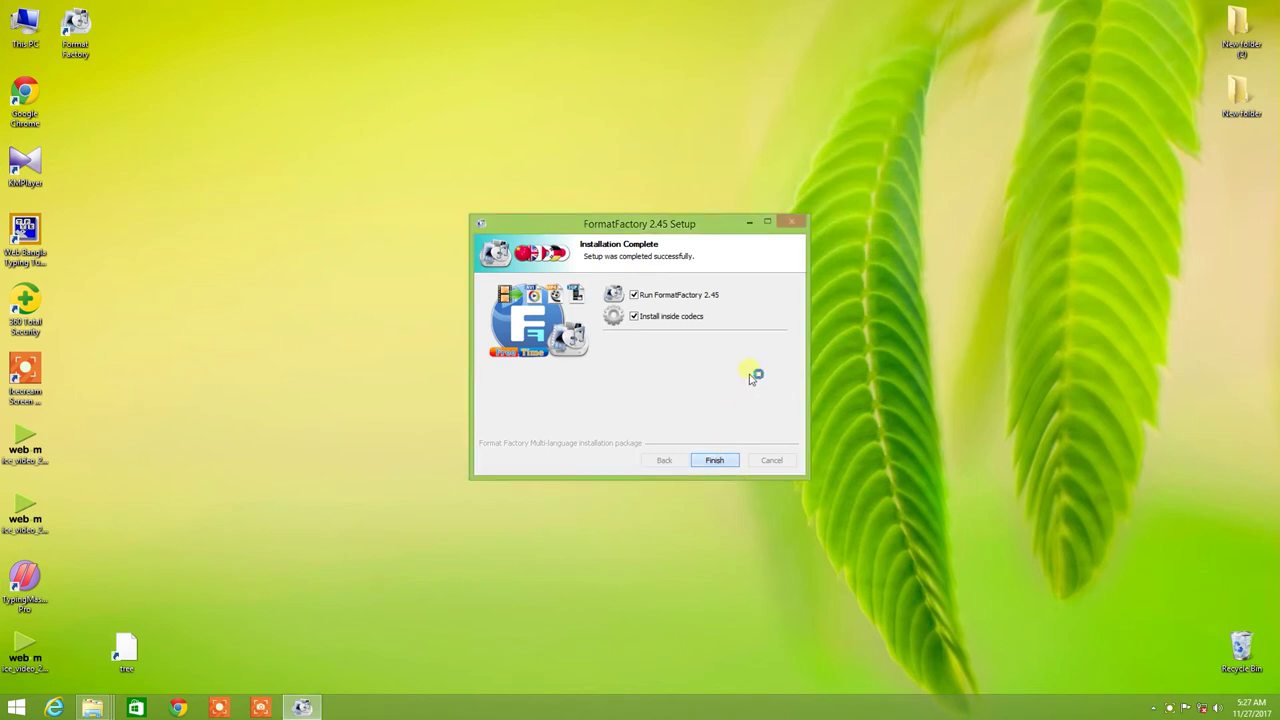
pyautogui.rightClick(666, 136)
pyautogui.click(692, 174)
pyautogui.rightClick(646, 121)
pyautogui.click(678, 159)
pyautogui.rightClick(669, 51)
pyautogui.click(694, 87)
pyautogui.rightClick(749, 63)
pyautogui.click(792, 104)
pyautogui.rightClick(765, 58)
pyautogui.click(782, 96)
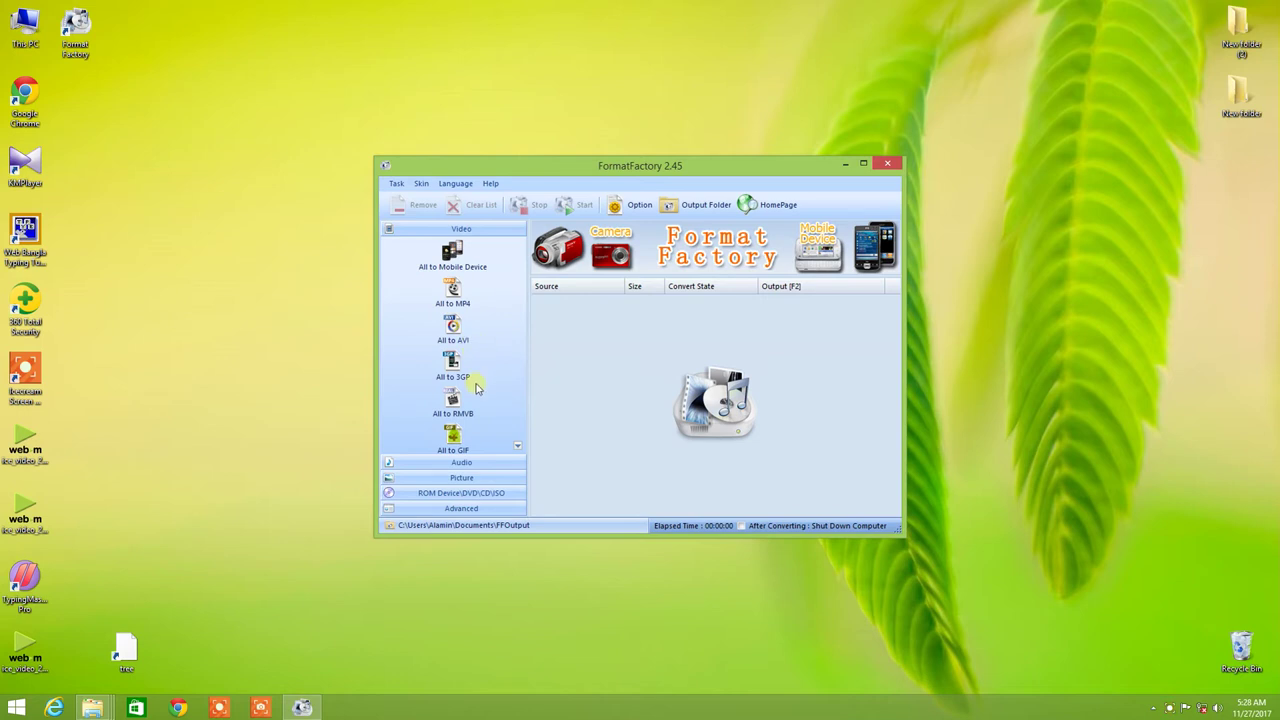
# - Examine the conversion tools offered in the Audio, Picture, ROM Device\DVD\CD\ISO and Advanced categories
pyautogui.click(483, 466)
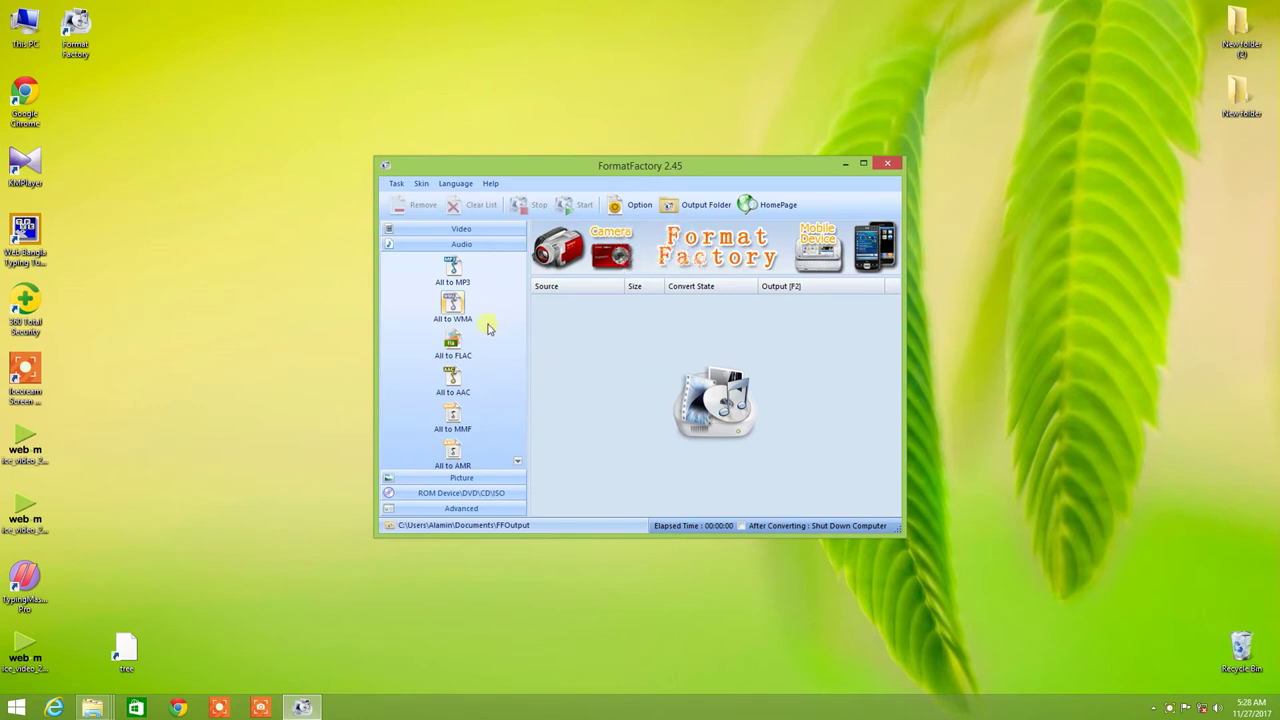
pyautogui.click(502, 493)
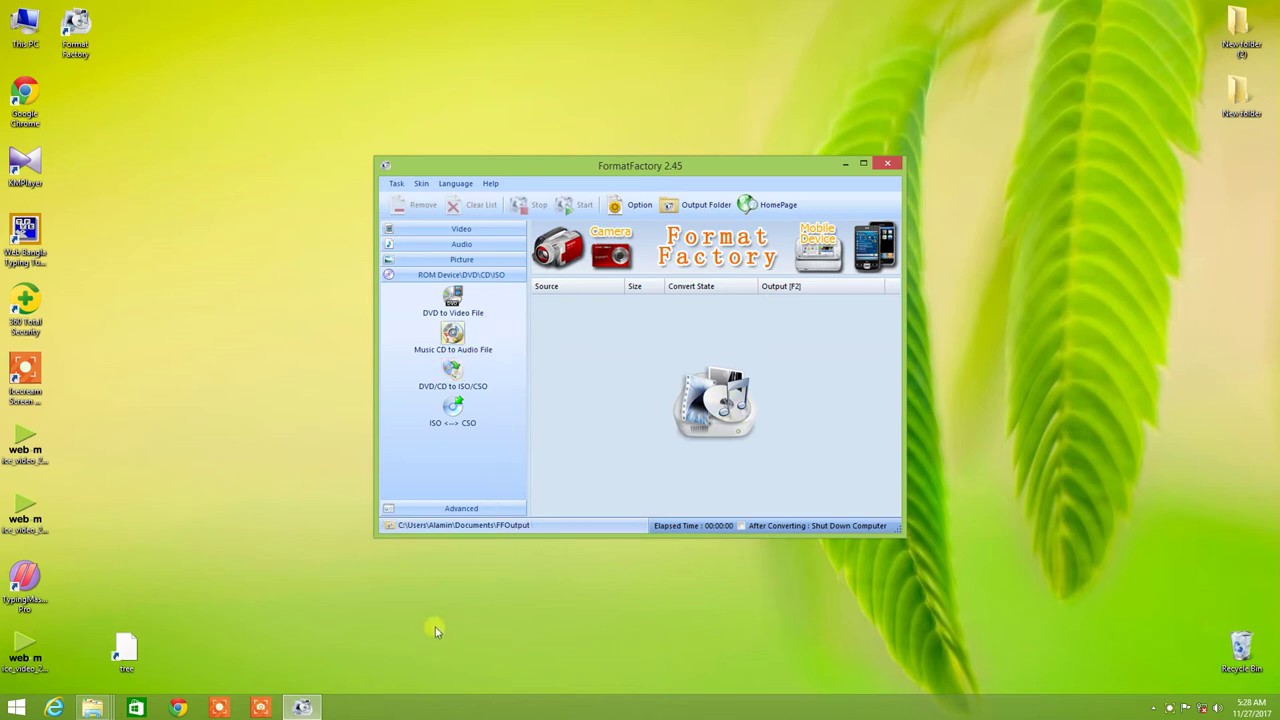
pyautogui.click(456, 509)
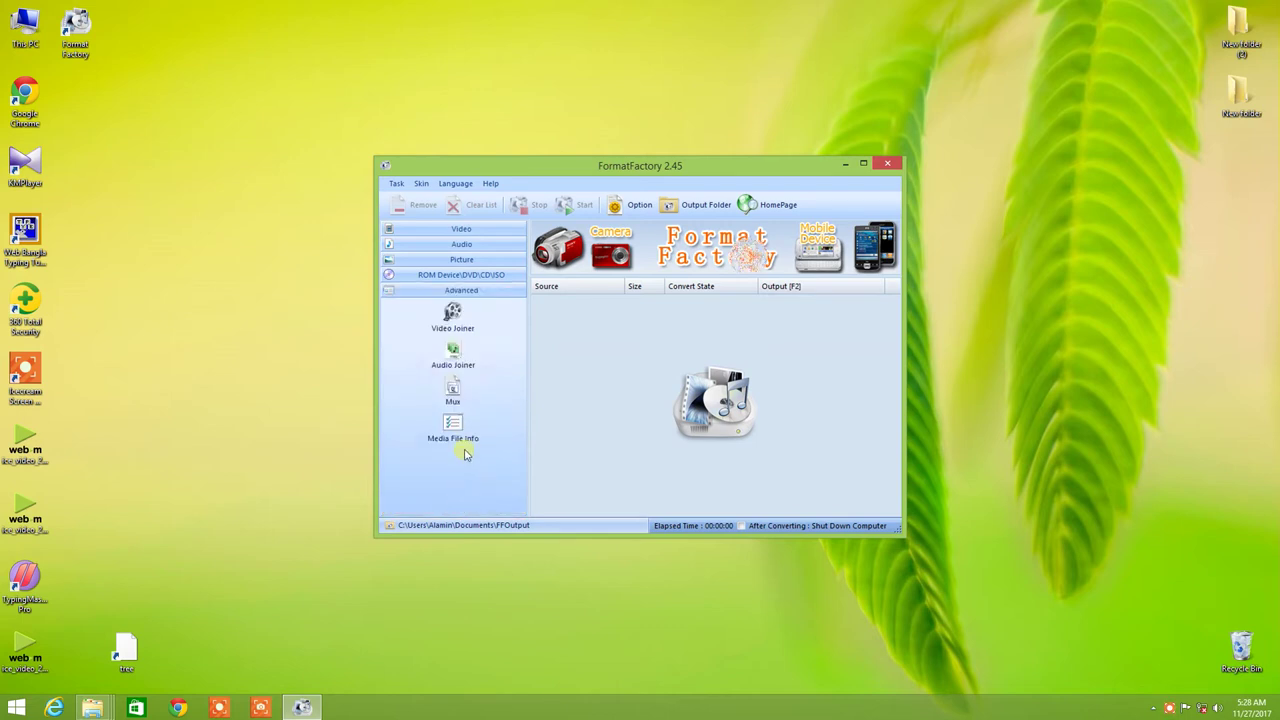
pyautogui.click(474, 262)
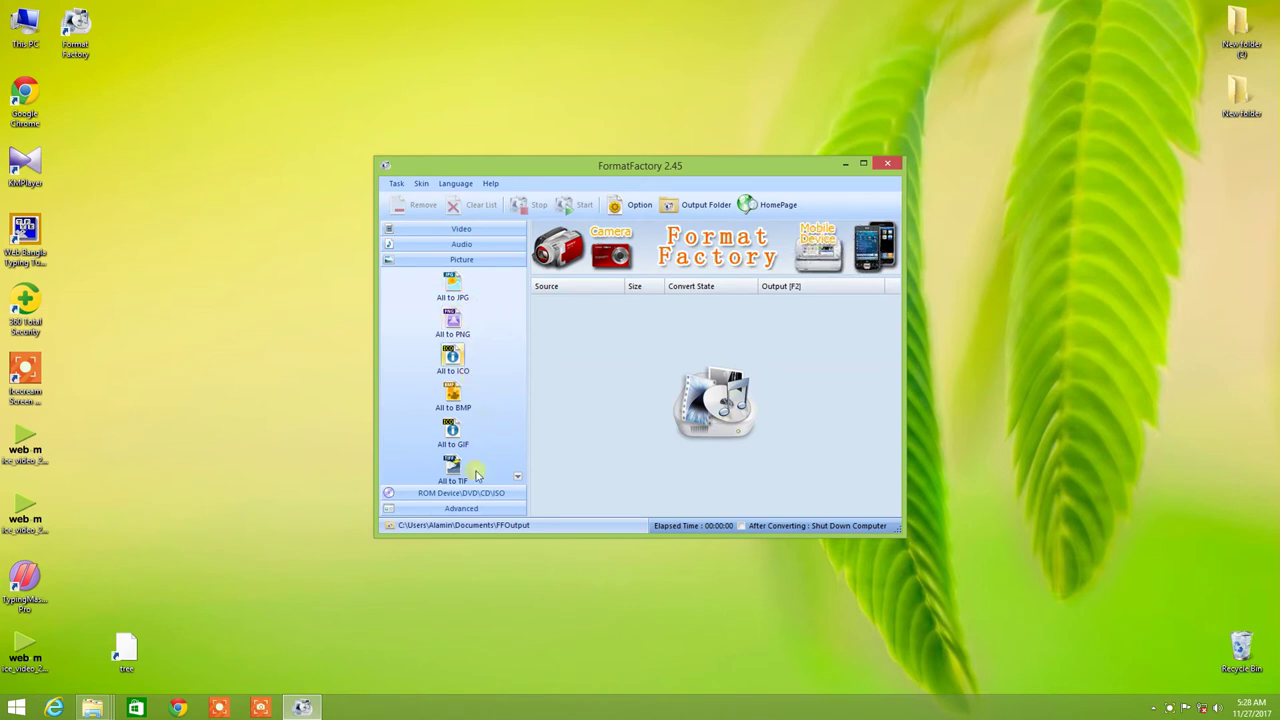
pyautogui.click(466, 508)
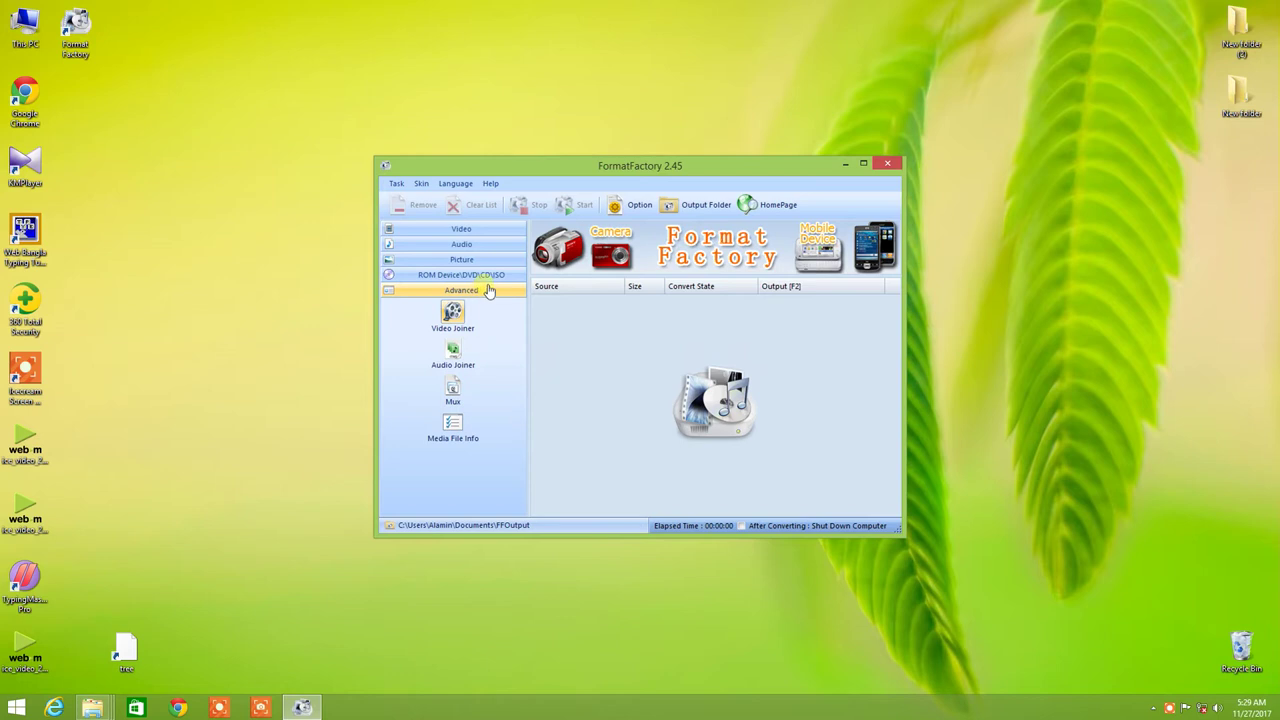
pyautogui.click(489, 277)
pyautogui.click(486, 261)
pyautogui.click(484, 247)
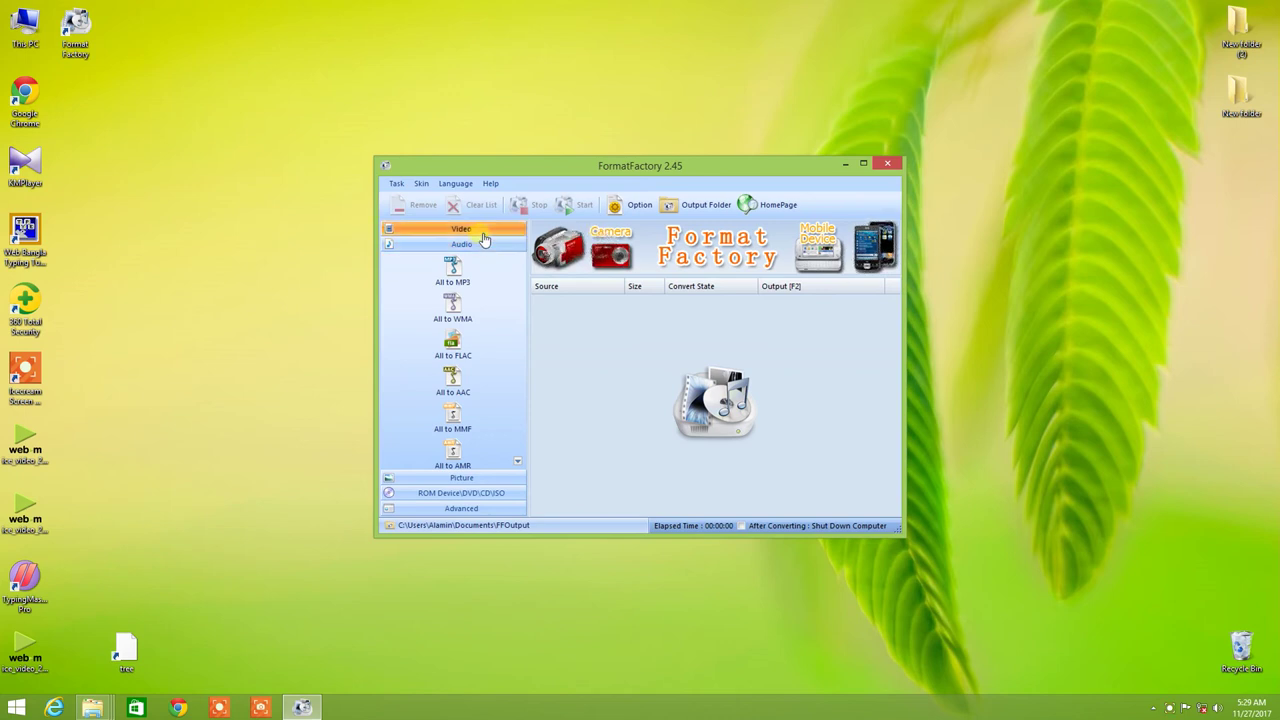
# - Open the All to 3GP converter from the Video category
pyautogui.click(482, 233)
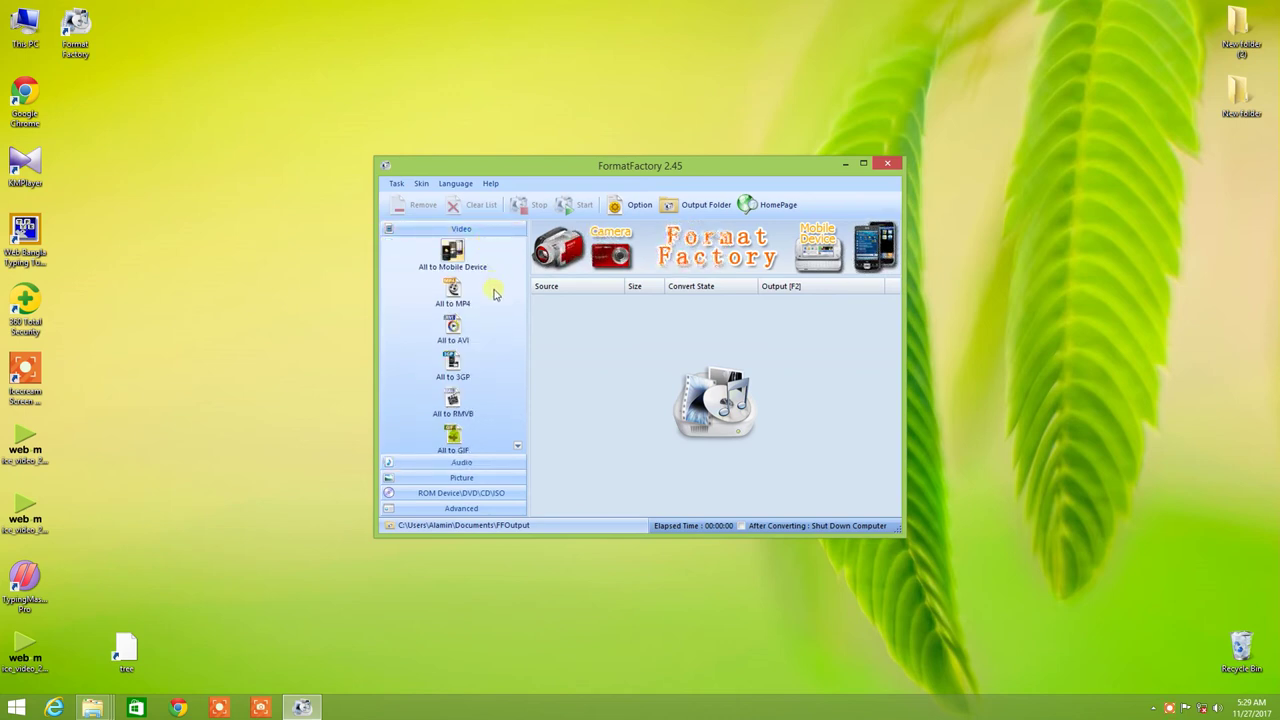
pyautogui.click(456, 377)
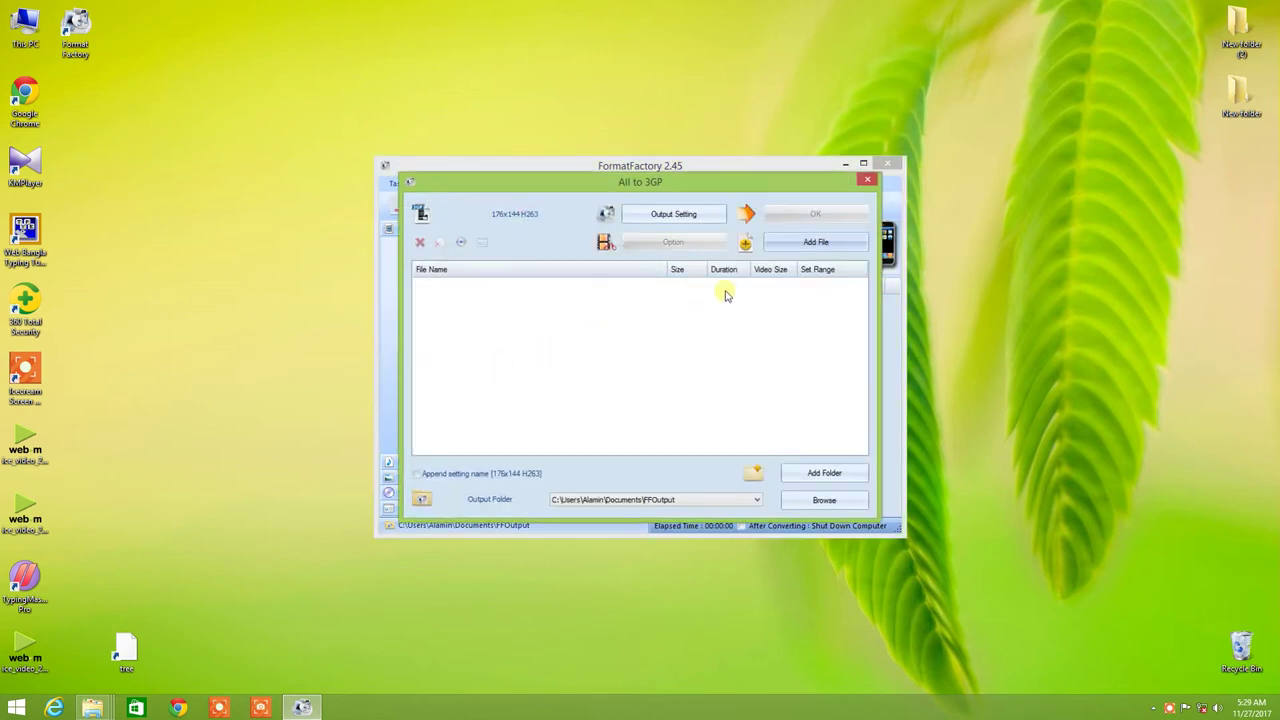
pyautogui.click(815, 242)
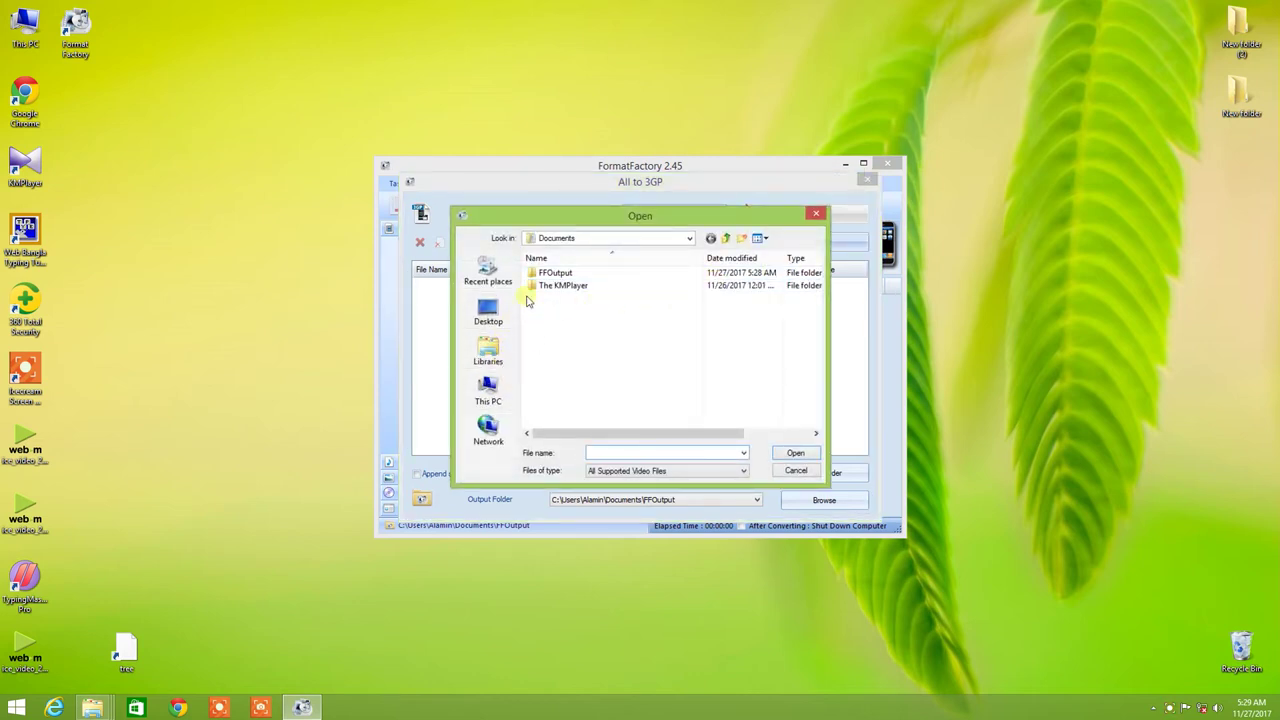
pyautogui.click(500, 366)
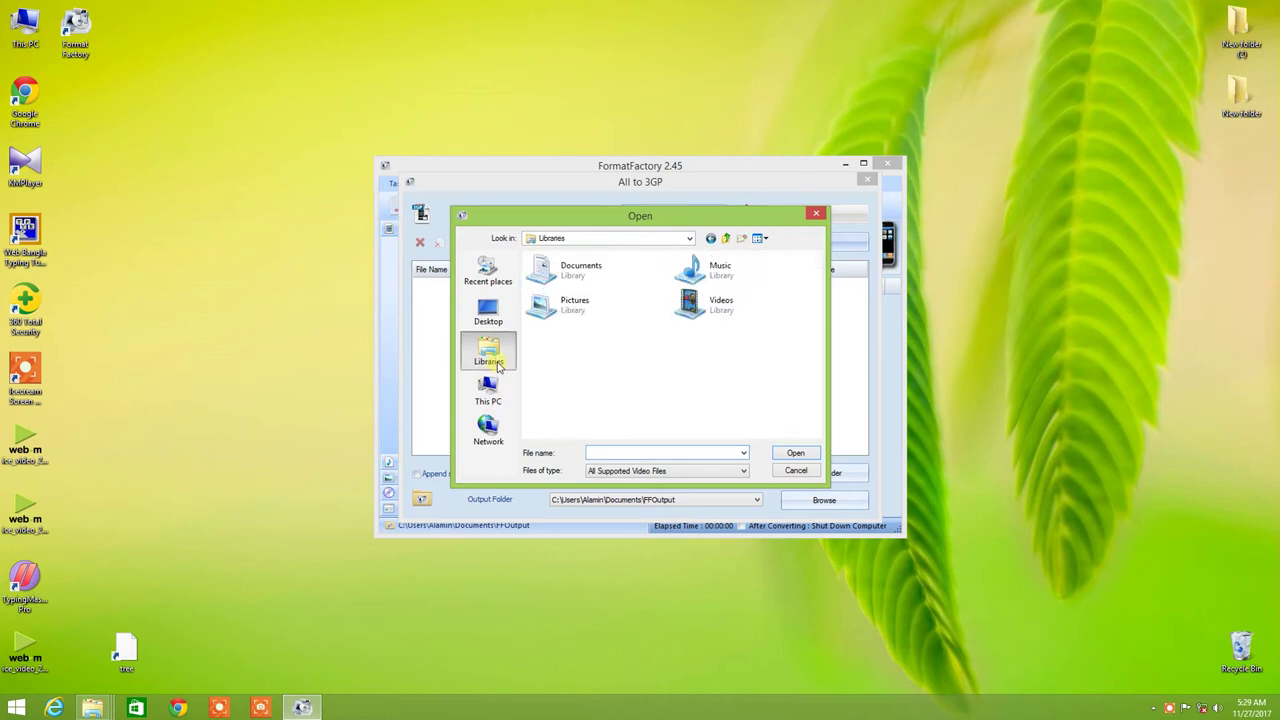
pyautogui.click(488, 390)
pyautogui.click(488, 312)
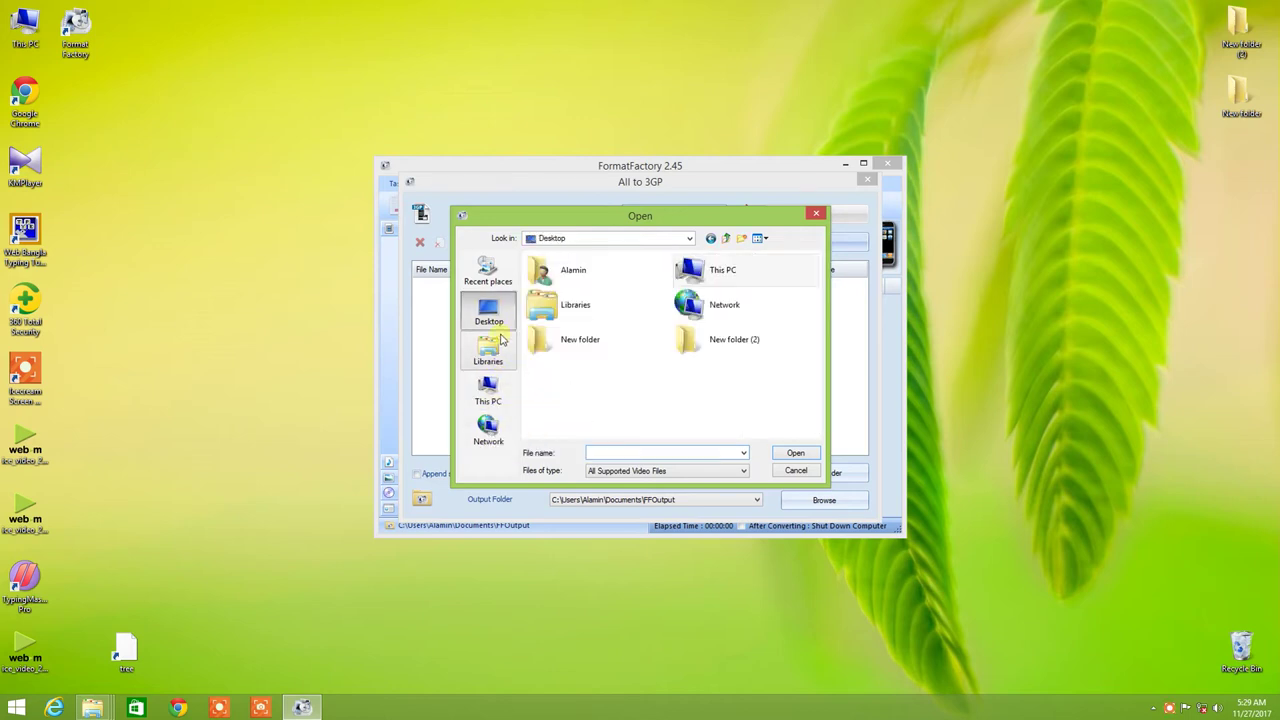
pyautogui.click(488, 390)
pyautogui.moveTo(813, 298); pyautogui.dragTo(813, 395)
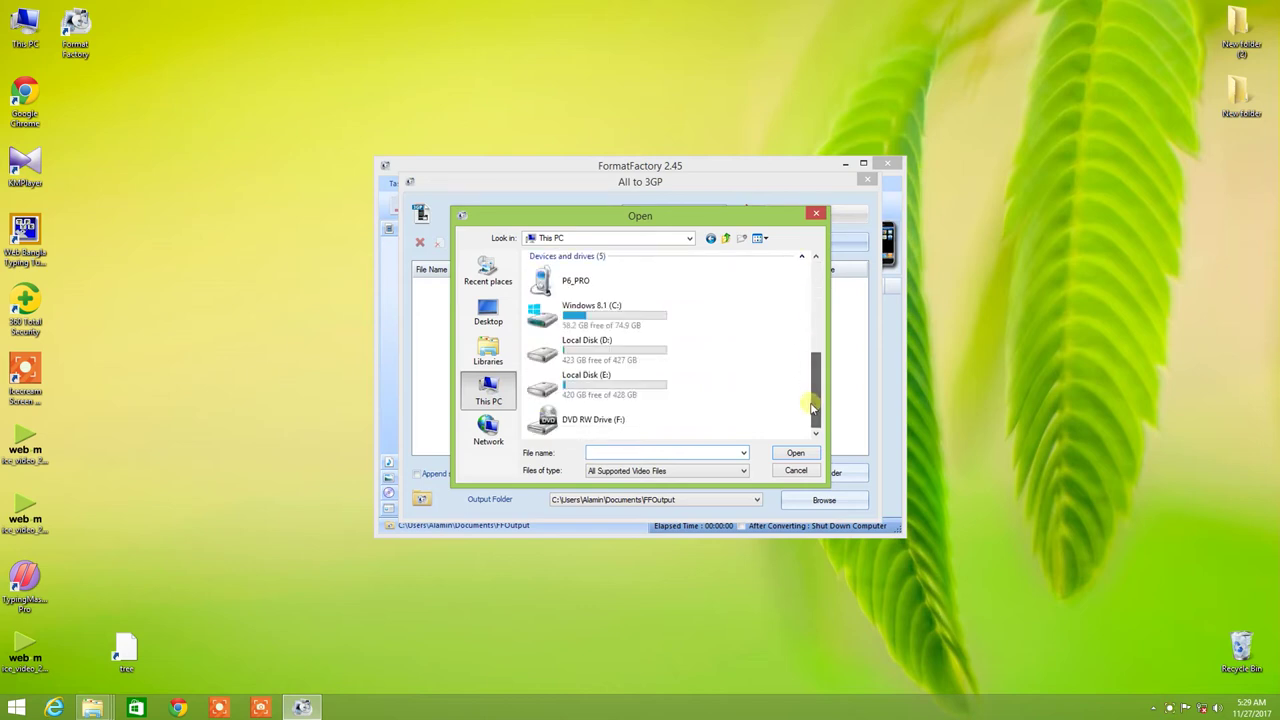
pyautogui.doubleClick(642, 397)
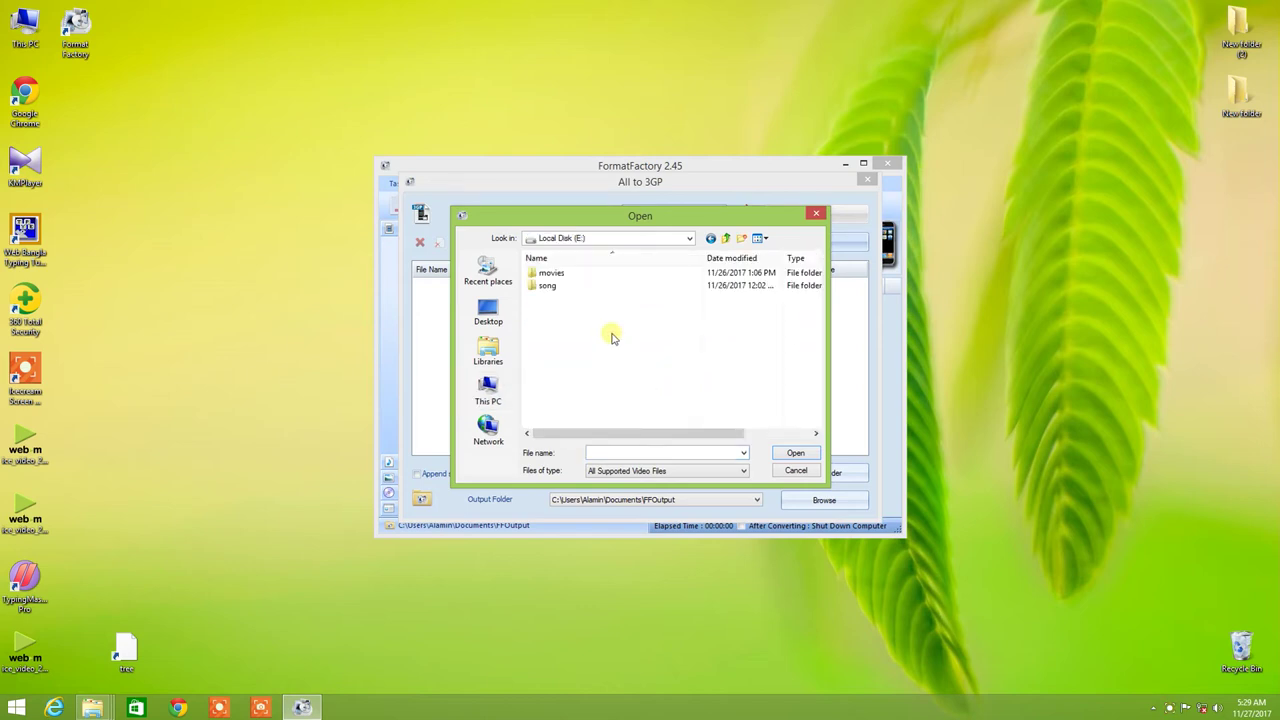
pyautogui.doubleClick(555, 277)
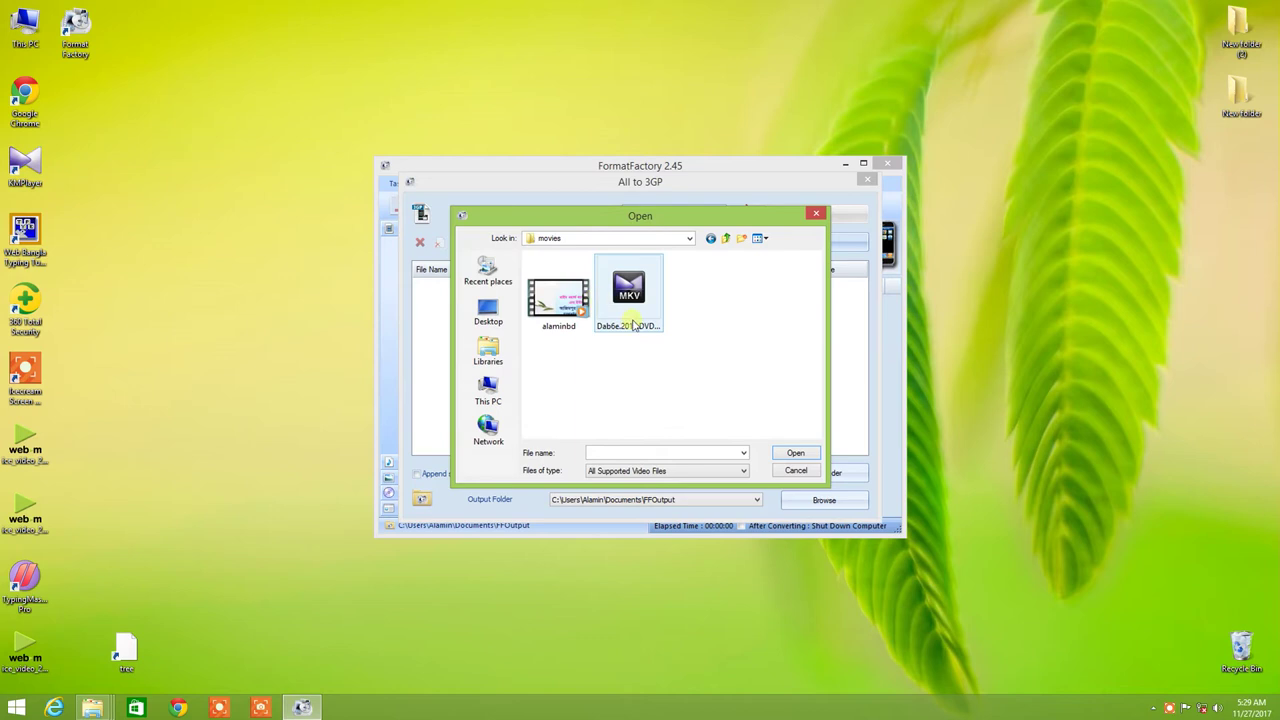
pyautogui.click(577, 318)
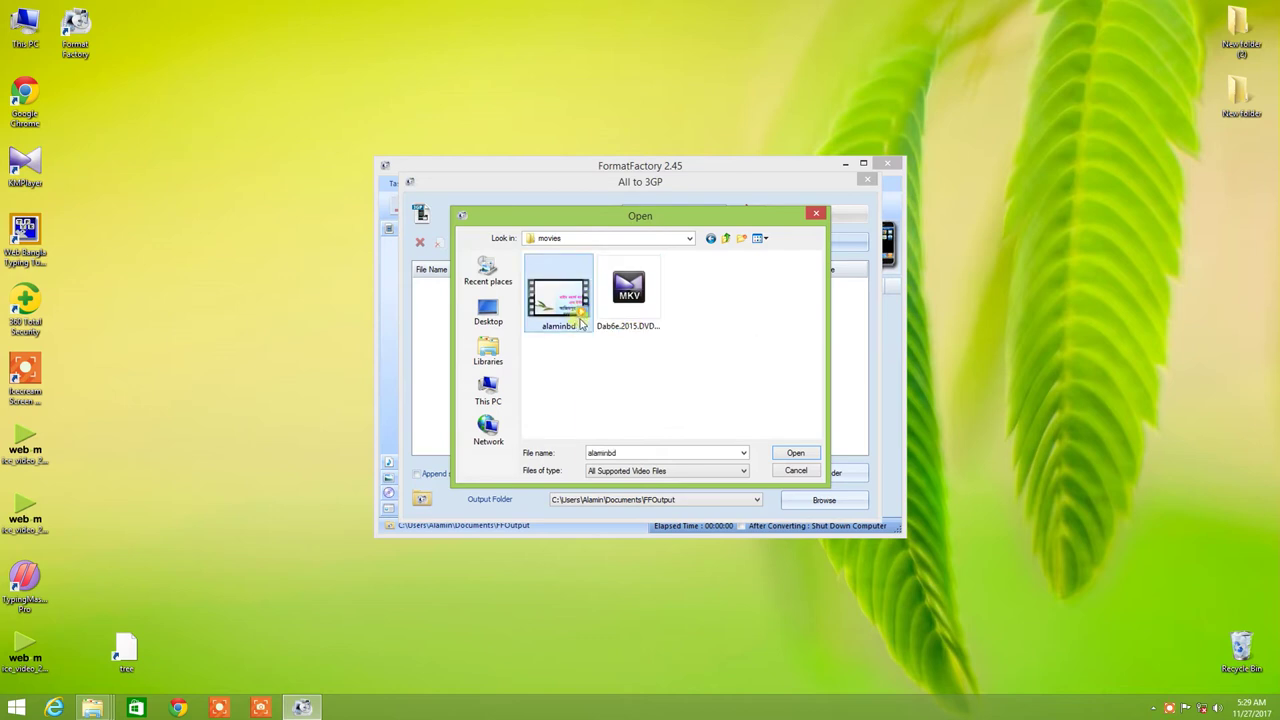
pyautogui.click(824, 213)
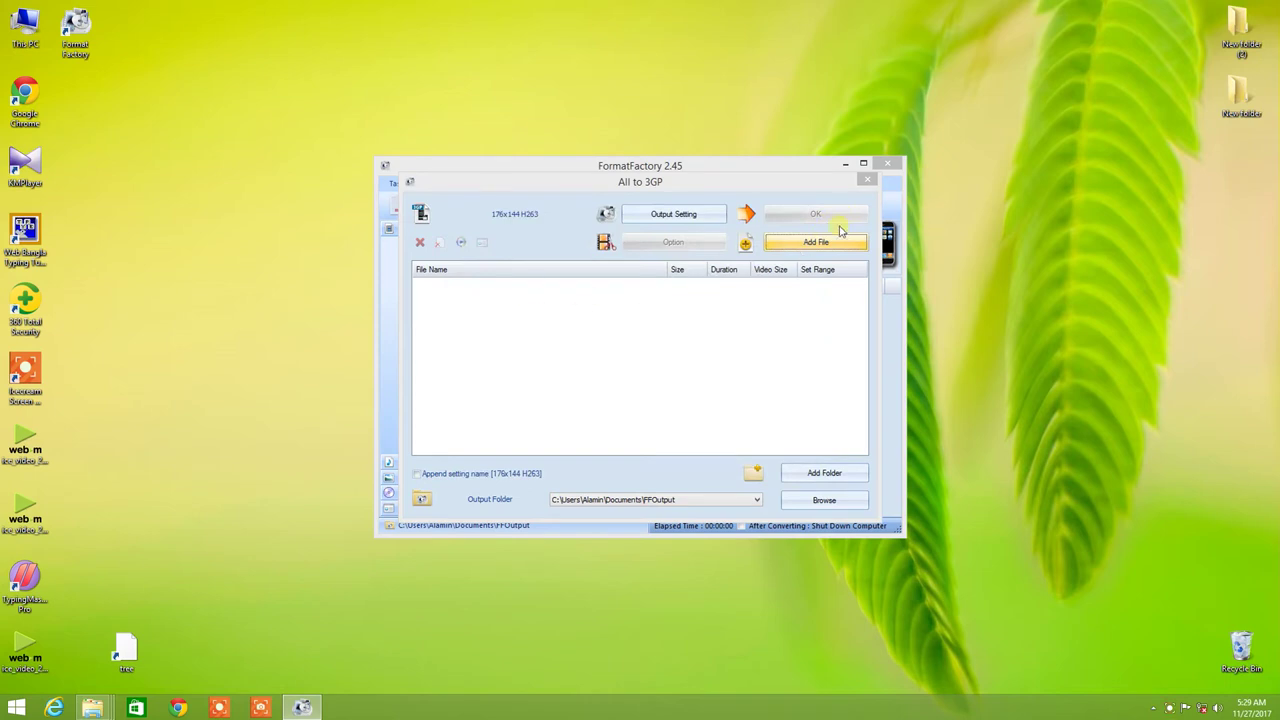
# - Browse the folders on drives E and D for a video file to add to the 3GP conversion
pyautogui.click(848, 246)
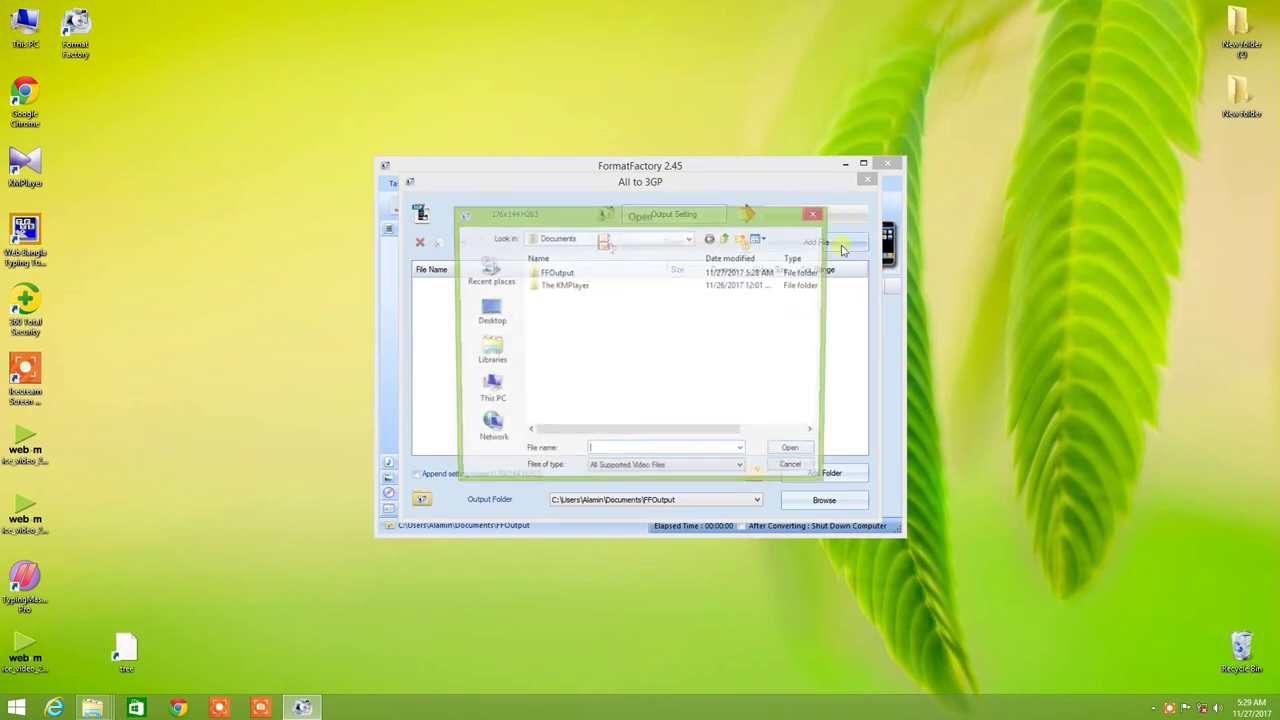
pyautogui.click(500, 394)
pyautogui.click(813, 395)
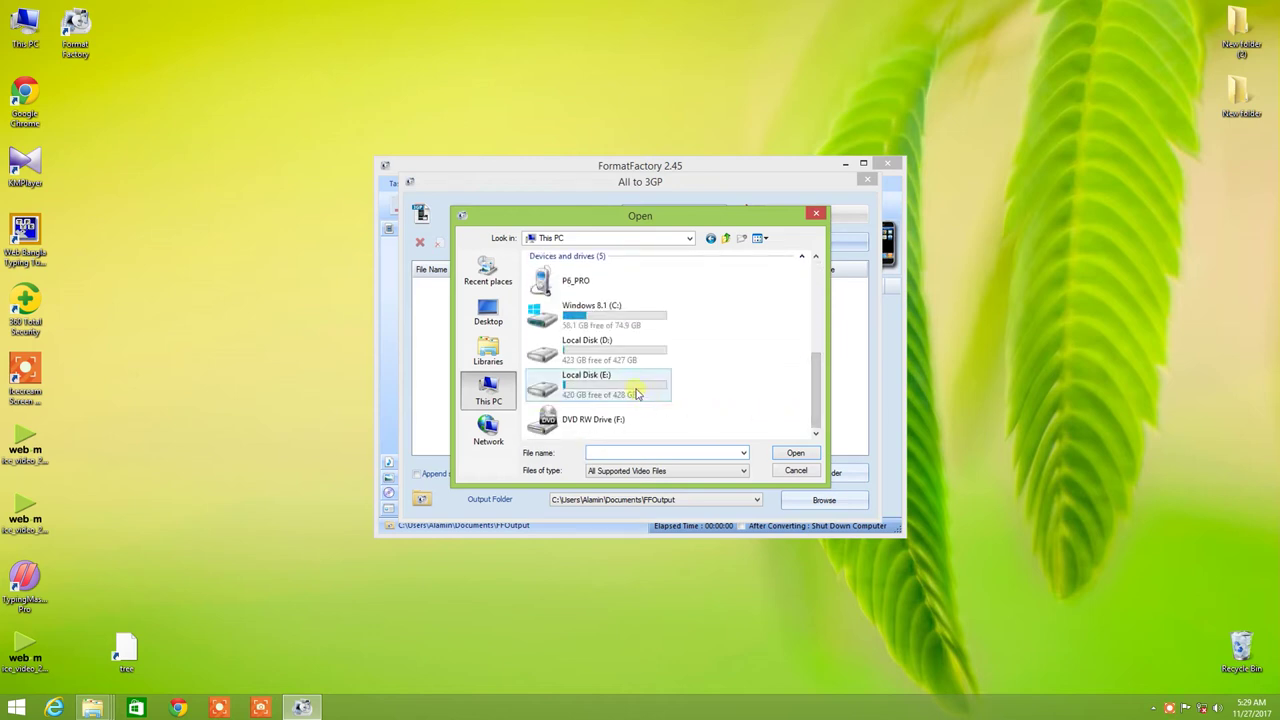
pyautogui.doubleClick(637, 390)
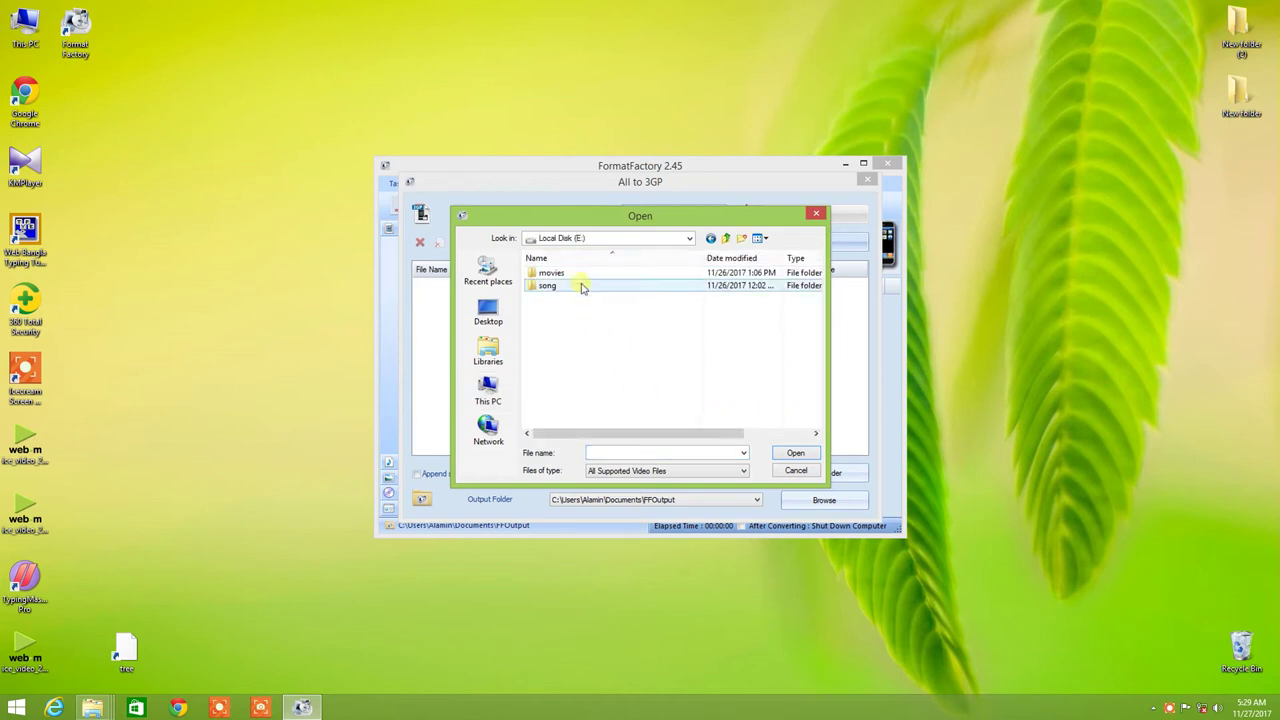
pyautogui.click(488, 392)
pyautogui.doubleClick(591, 387)
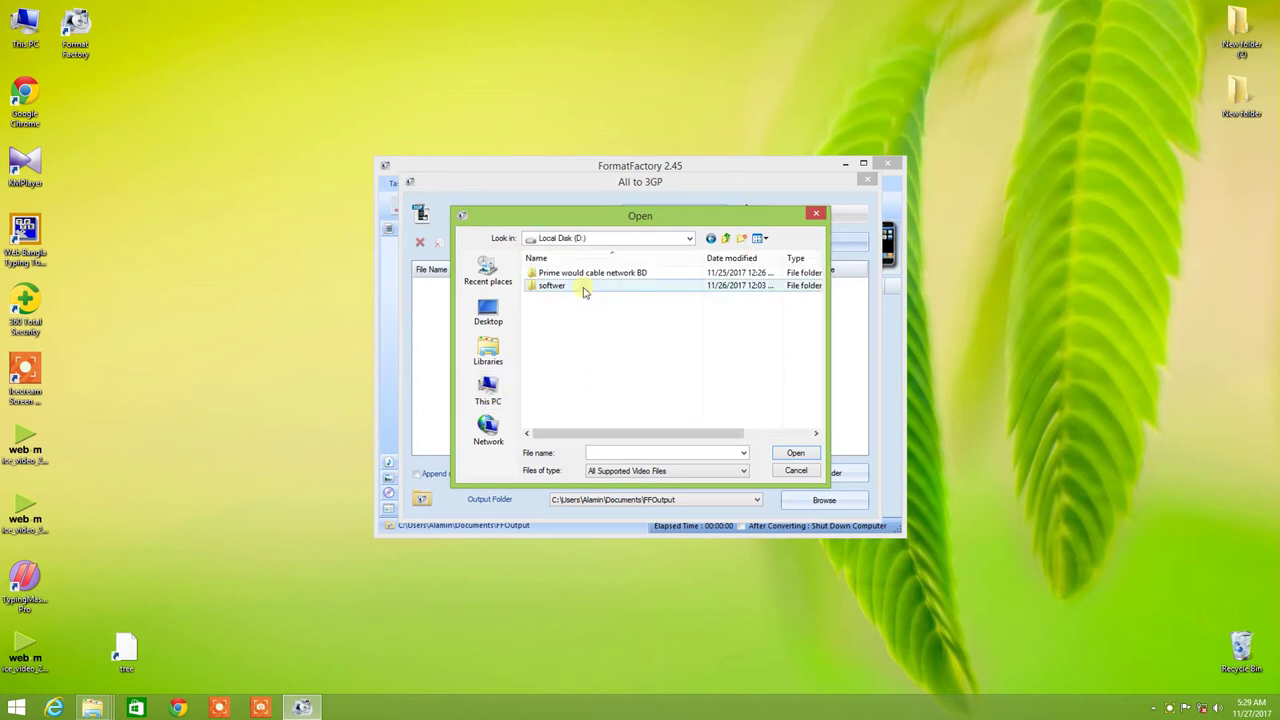
pyautogui.doubleClick(587, 273)
pyautogui.click(488, 390)
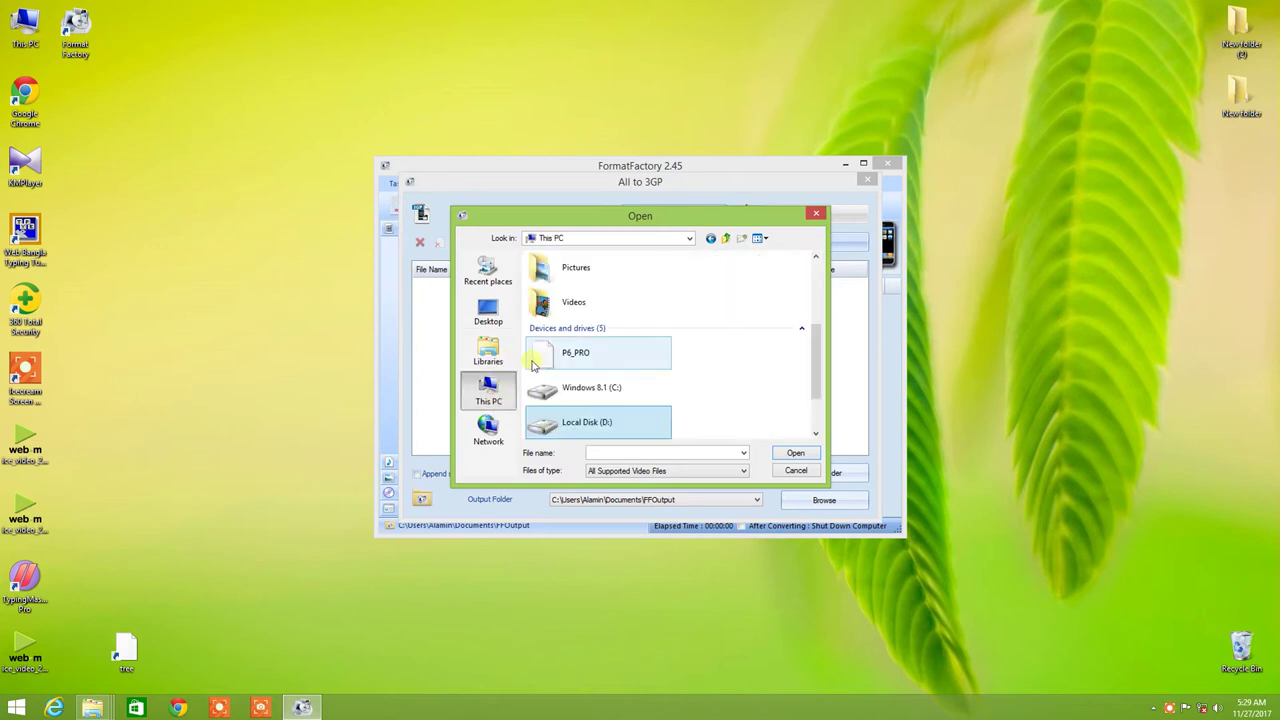
pyautogui.doubleClick(578, 416)
pyautogui.click(571, 290)
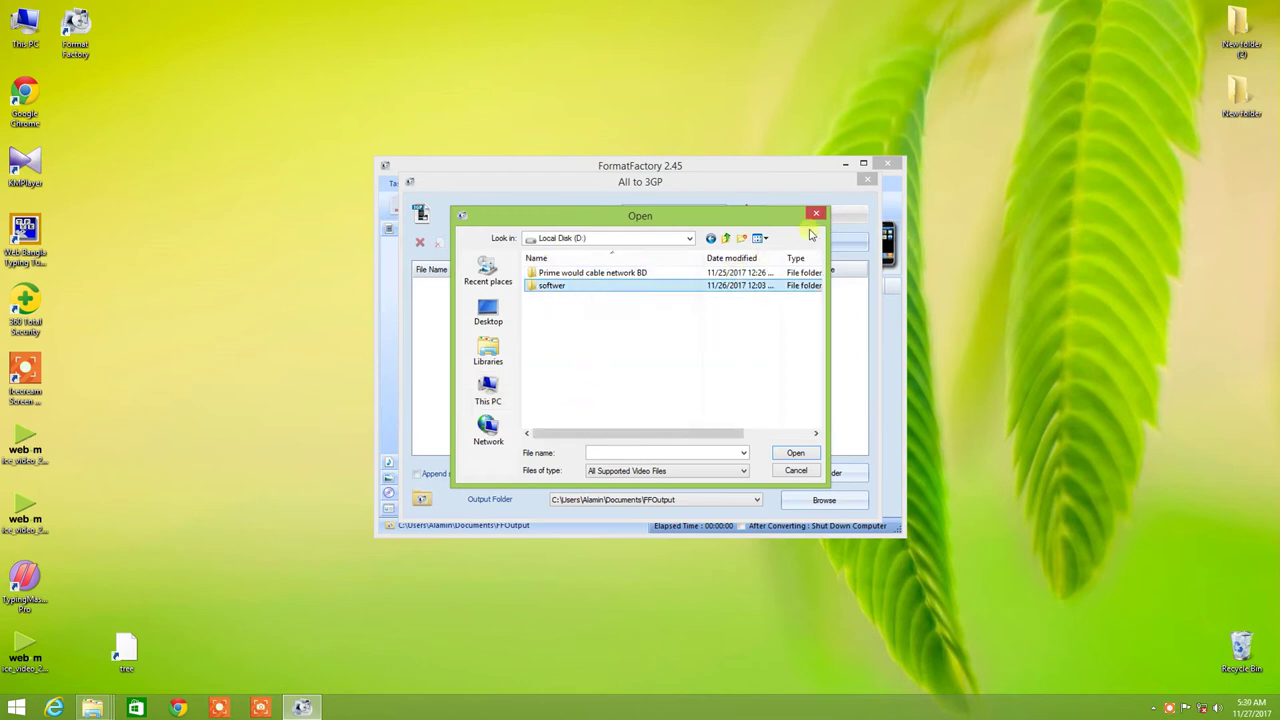
# - Check the contents of the two desktop folders, New folder (2) and New folder, and close the file selection without adding a file
pyautogui.doubleClick(1240, 30)
pyautogui.click(1030, 33)
pyautogui.doubleClick(1240, 100)
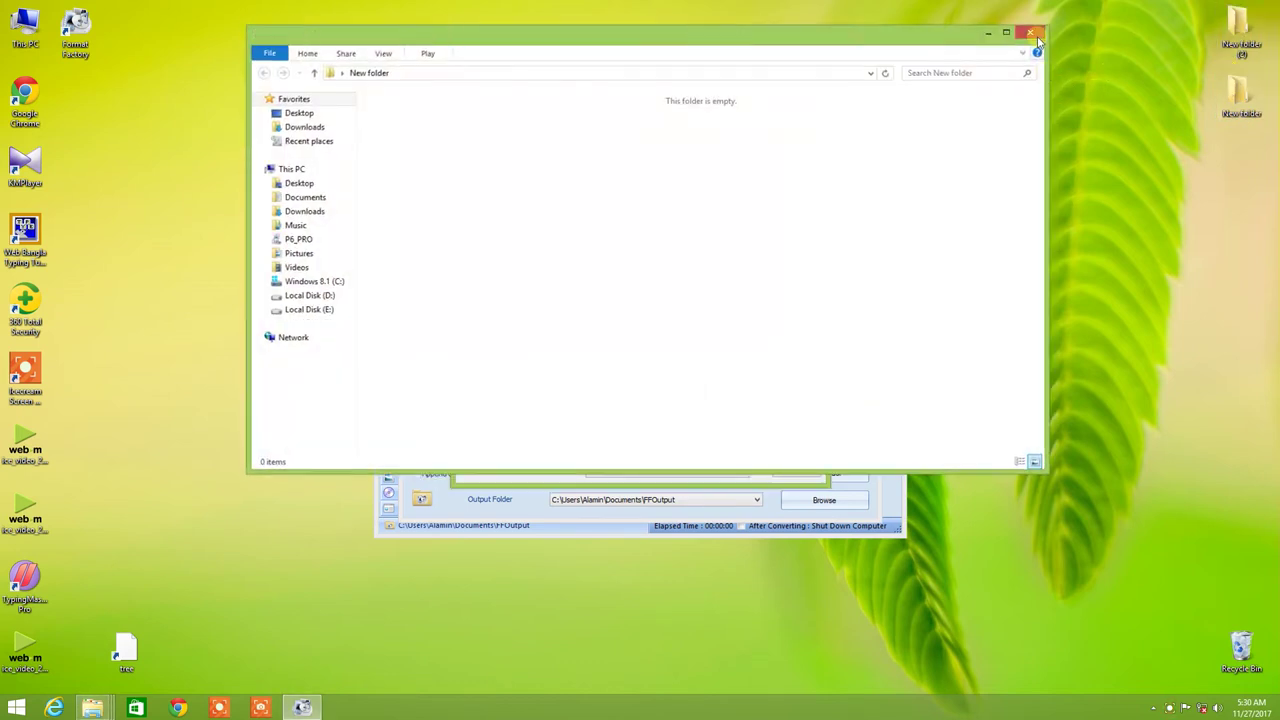
pyautogui.click(1030, 33)
pyautogui.click(600, 286)
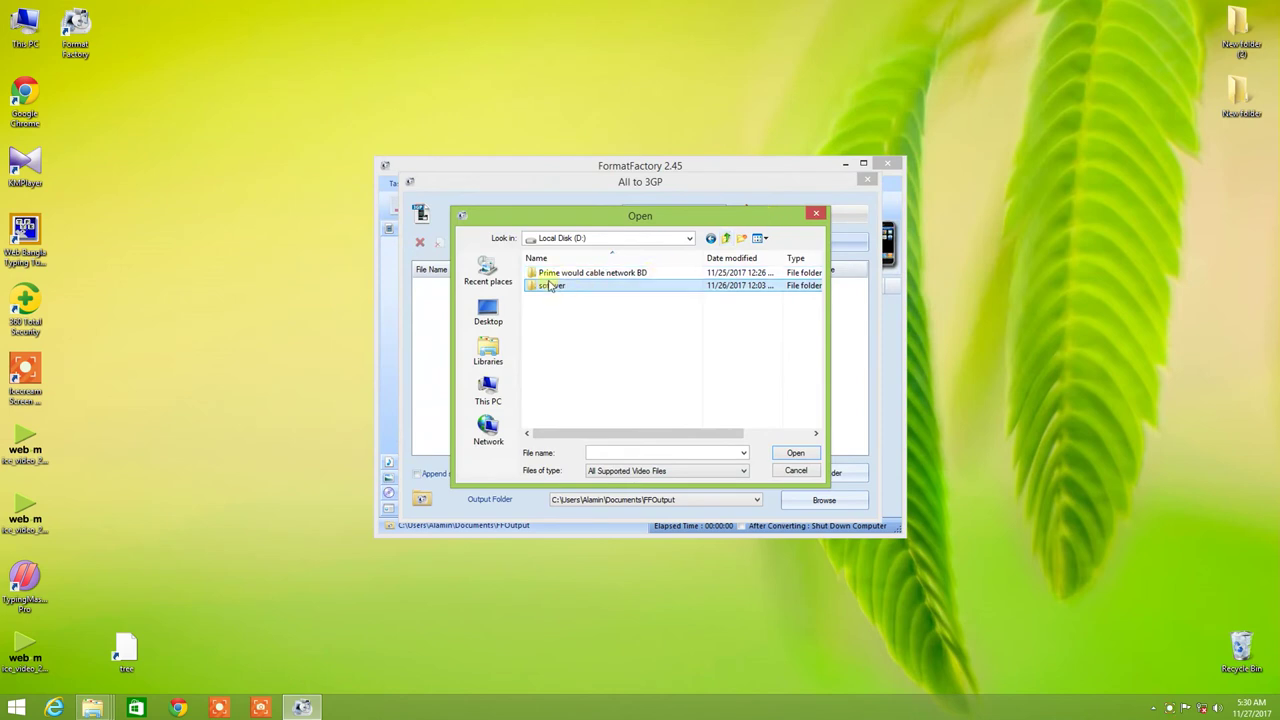
pyautogui.click(815, 214)
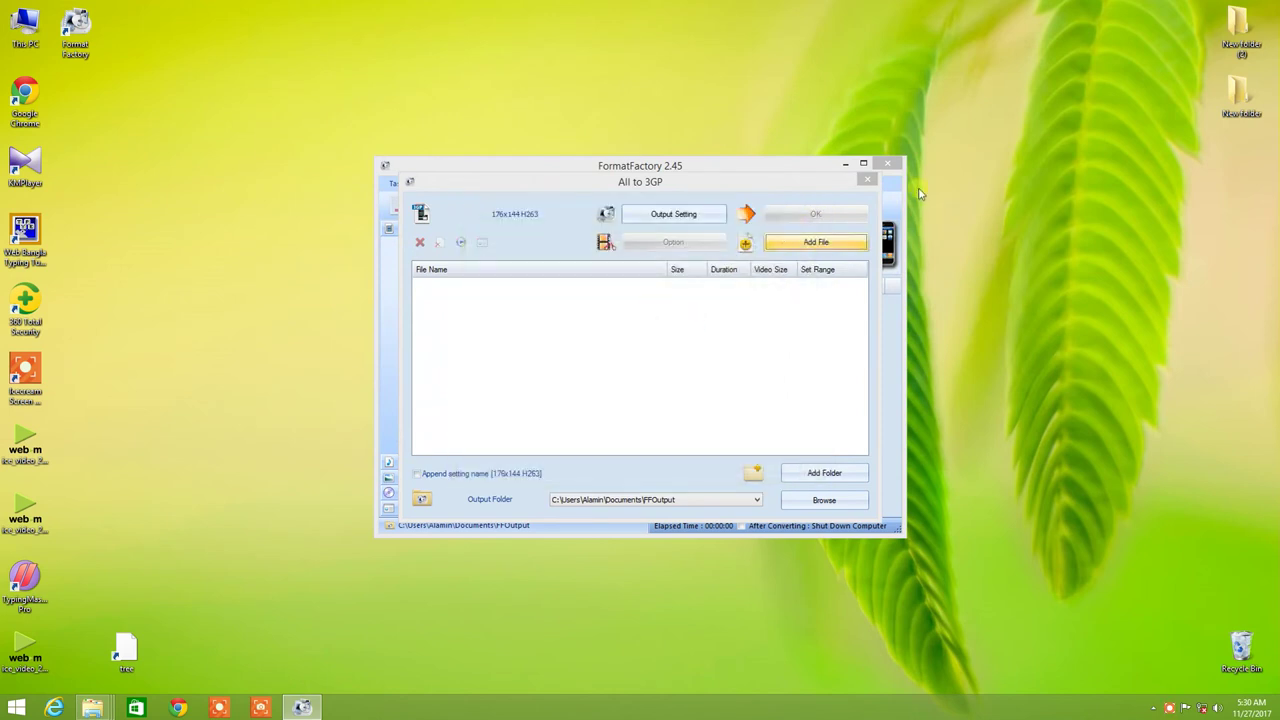
# - Add the alaminbd video from the movies folder on drive E to the 3GP task and start the conversion
pyautogui.click(813, 245)
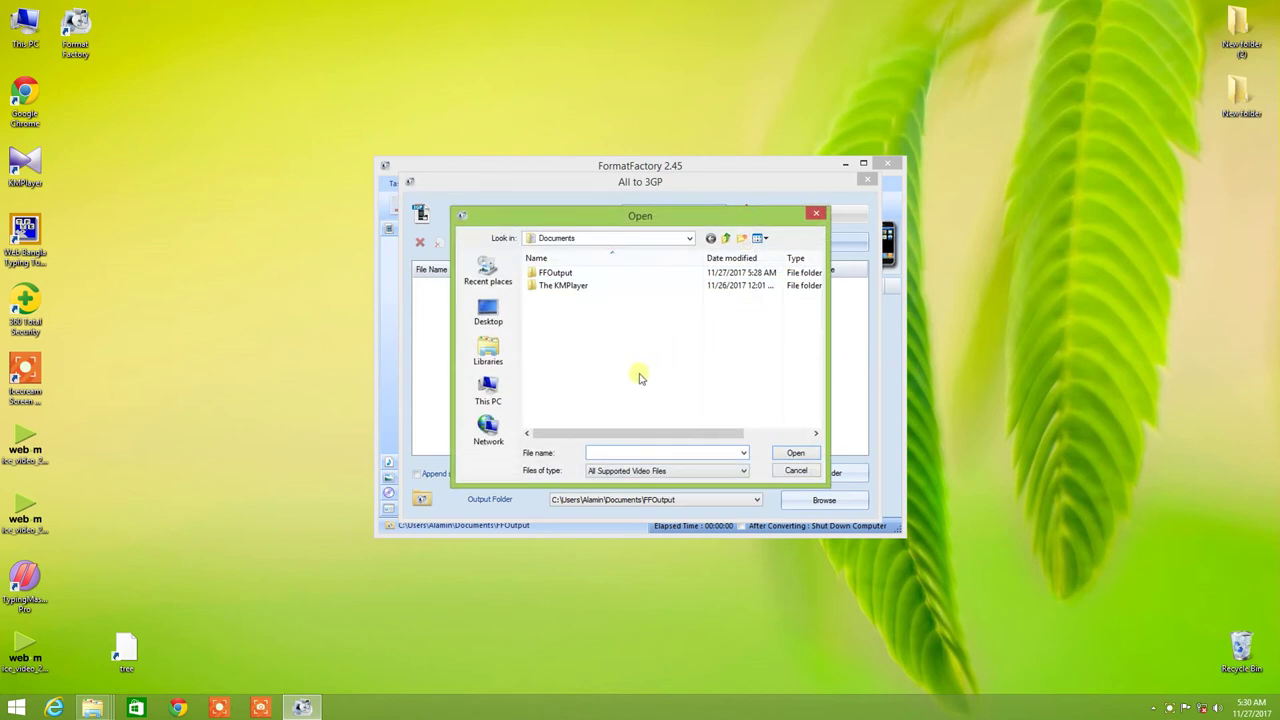
pyautogui.click(488, 390)
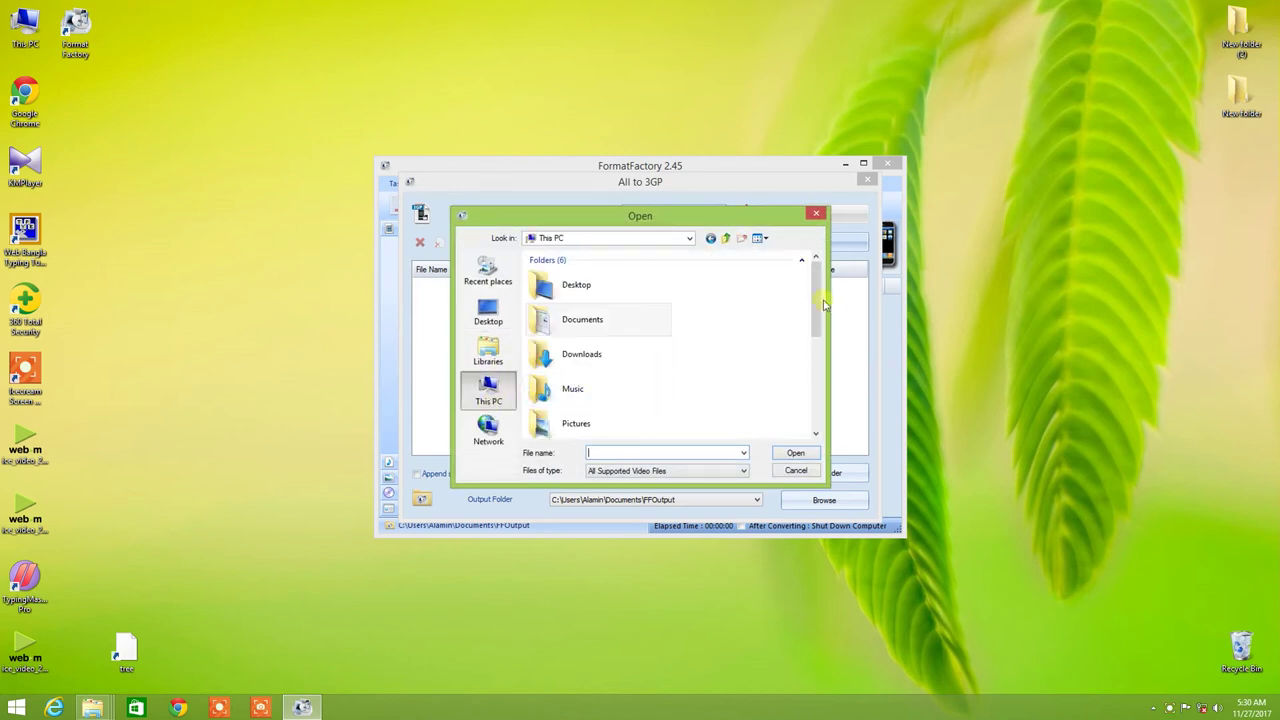
pyautogui.moveTo(817, 335); pyautogui.dragTo(807, 410)
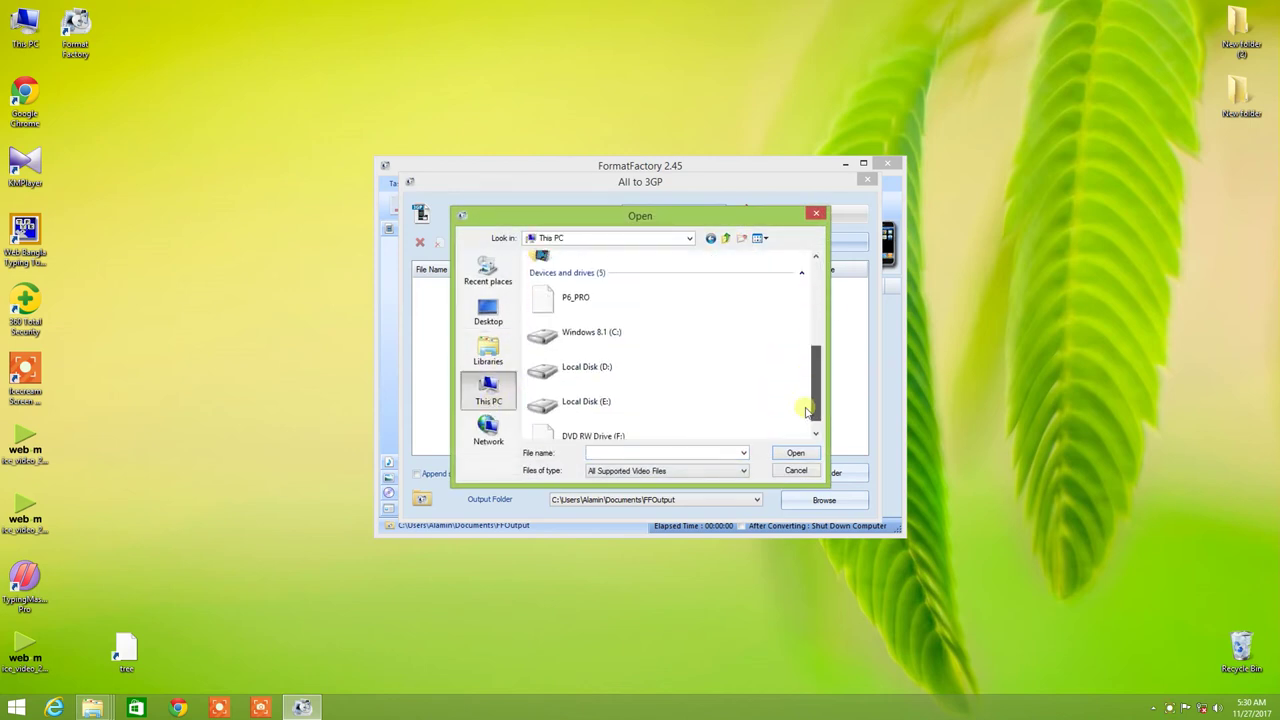
pyautogui.doubleClick(634, 398)
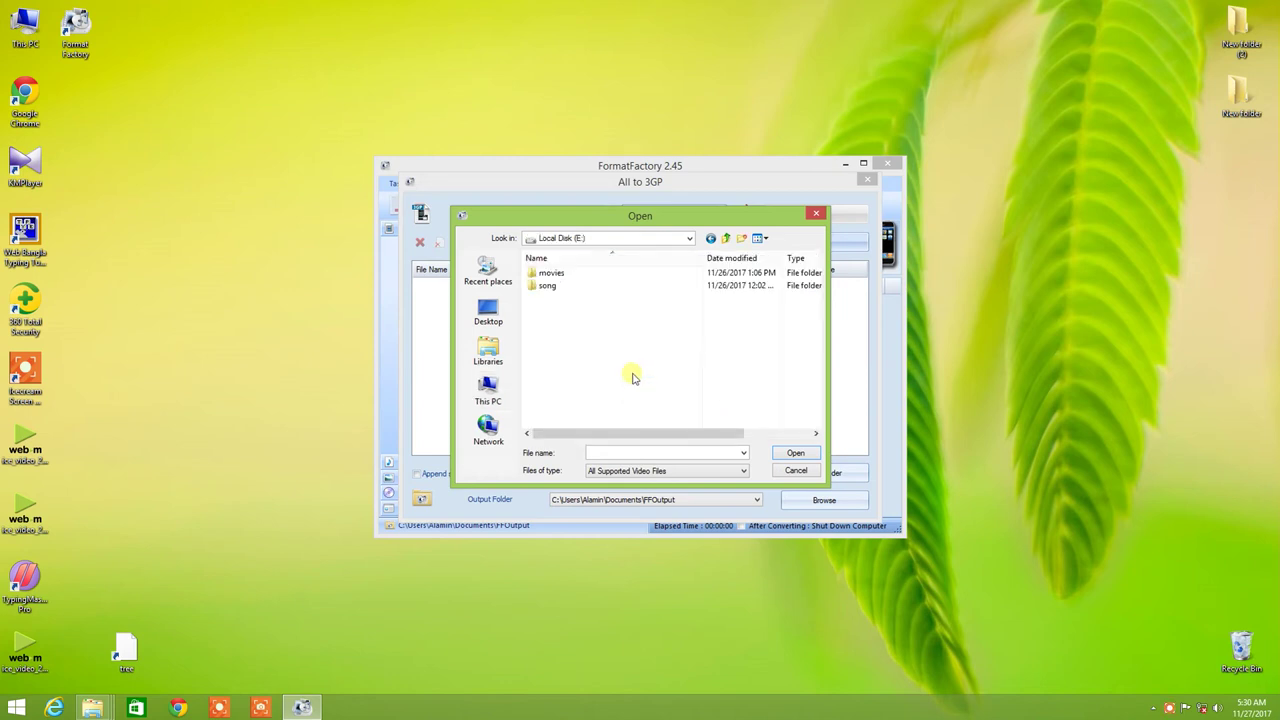
pyautogui.doubleClick(558, 274)
pyautogui.click(588, 310)
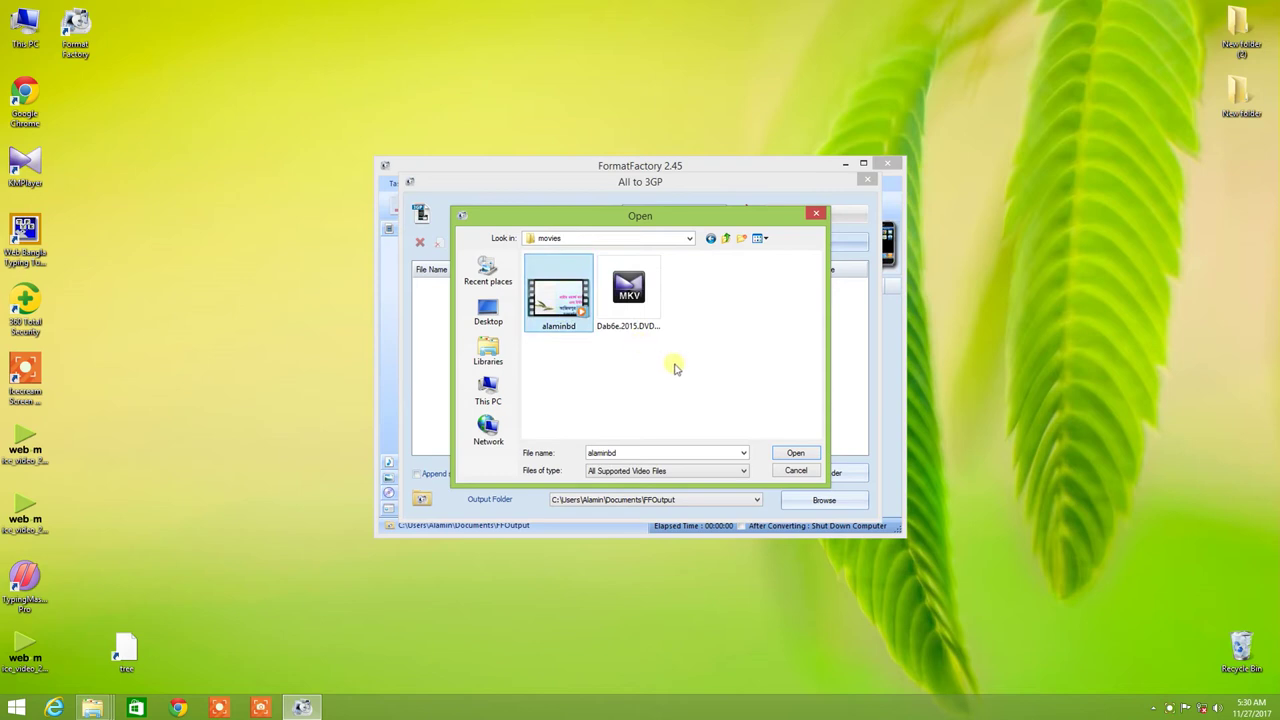
pyautogui.click(793, 454)
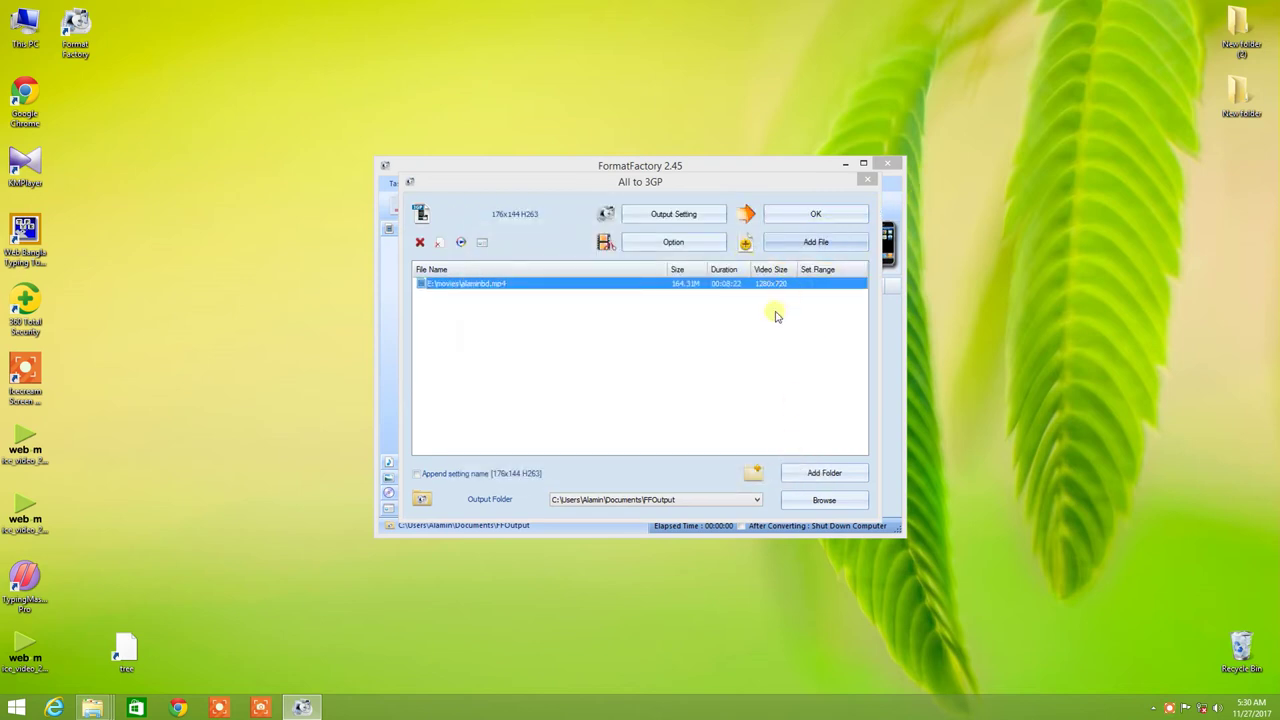
pyautogui.click(812, 212)
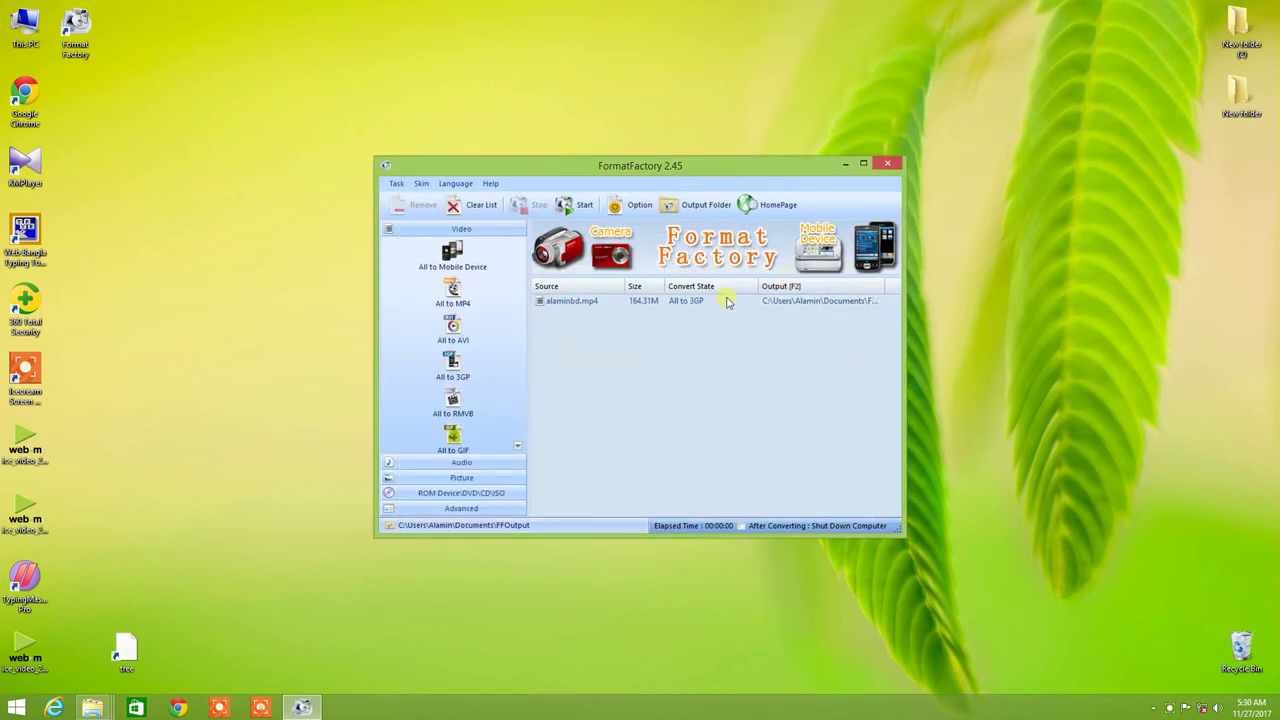
pyautogui.click(582, 207)
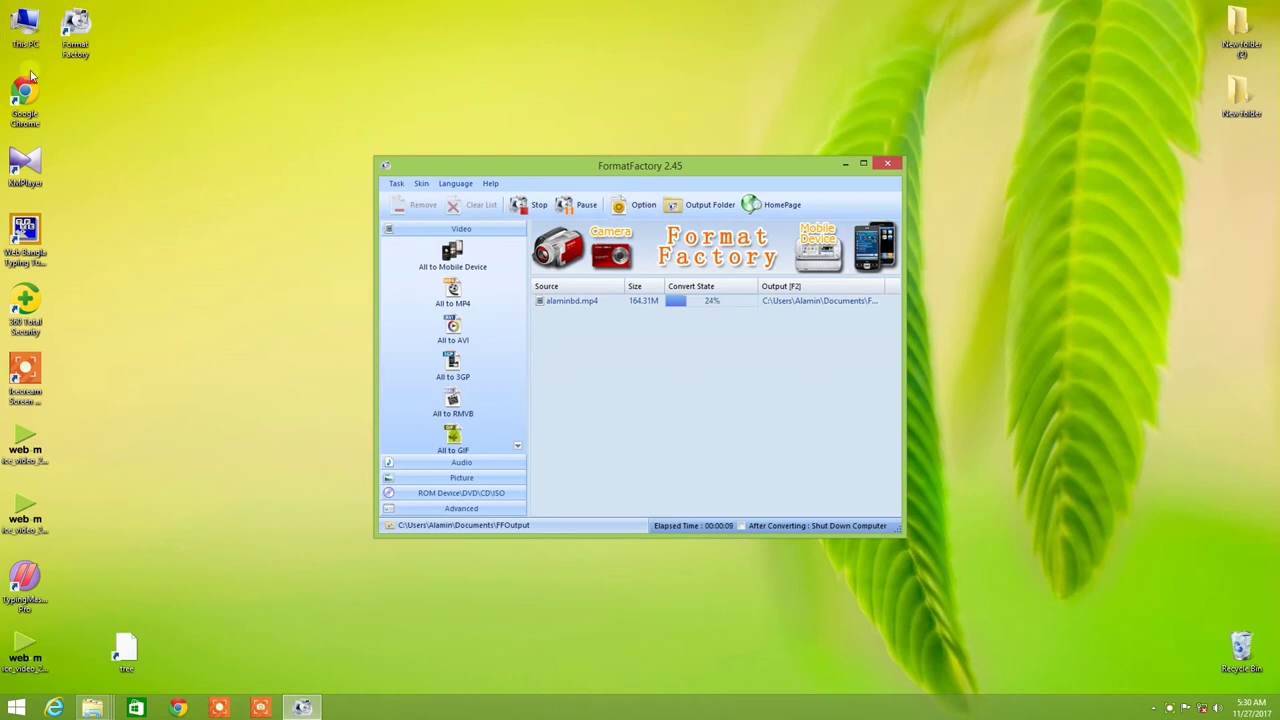
# - Look through drive D and its Prime would cable network BD folder for the source video
pyautogui.doubleClick(25, 30)
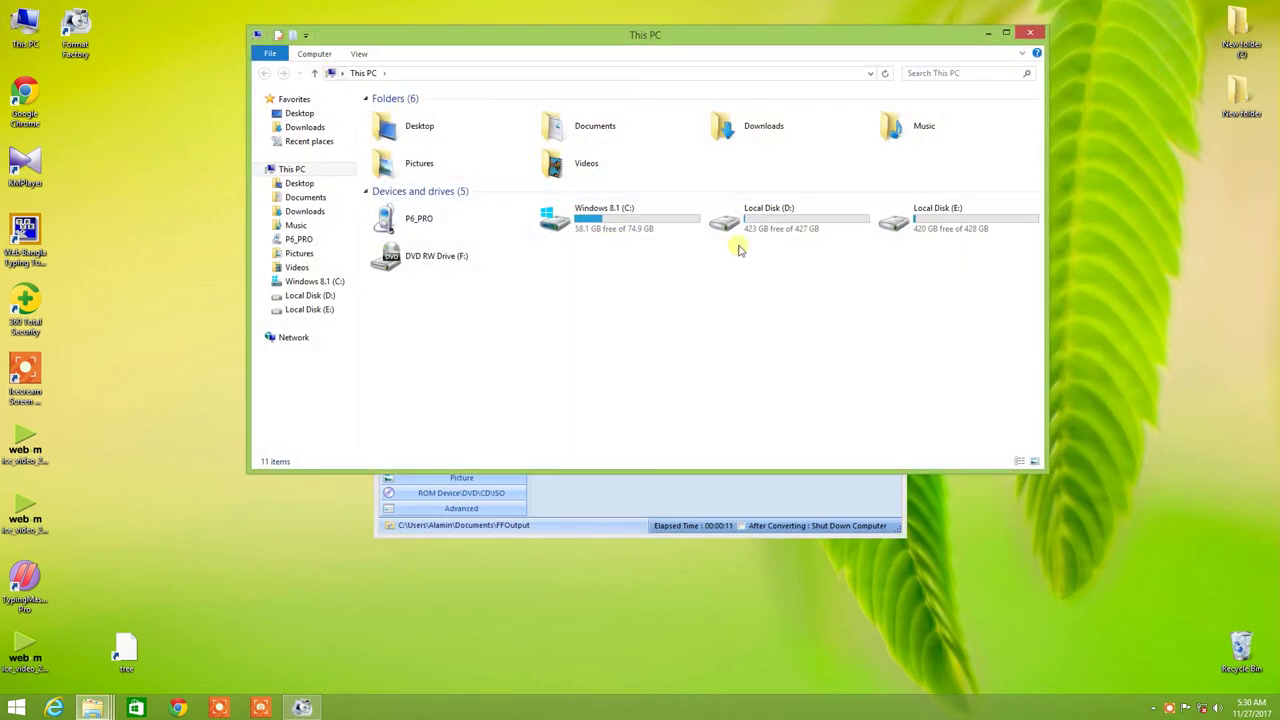
pyautogui.doubleClick(818, 224)
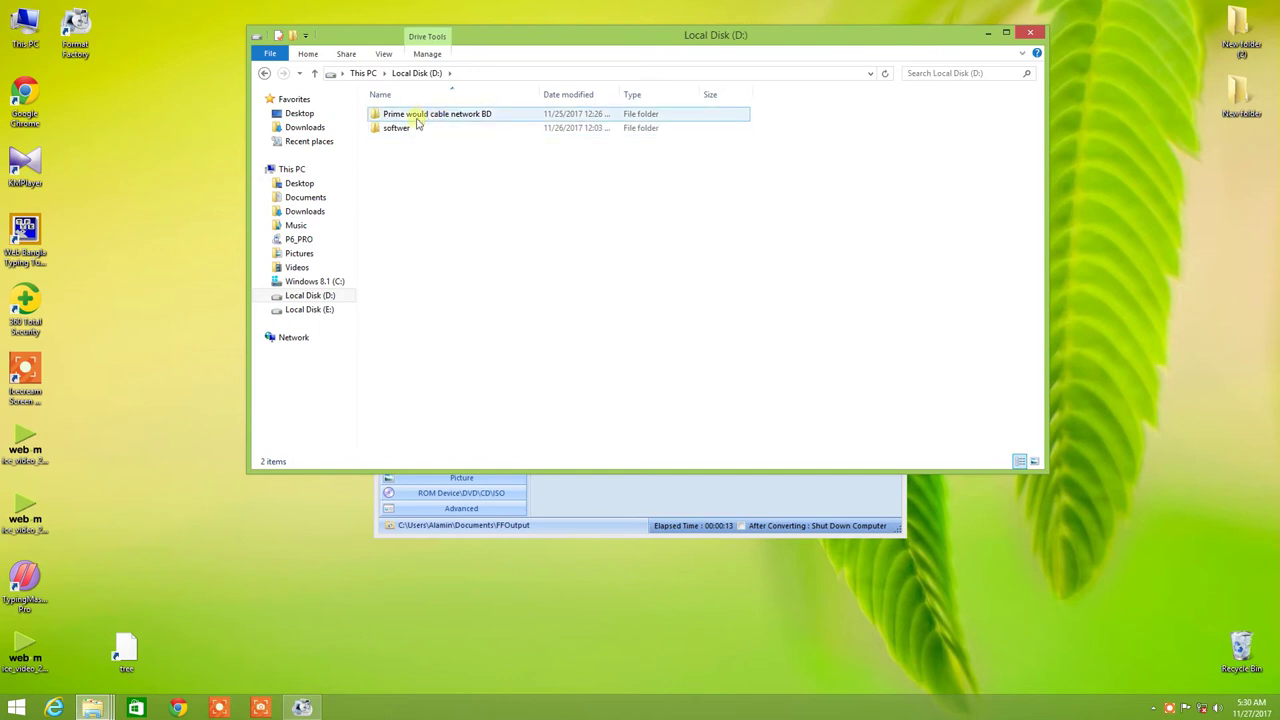
pyautogui.doubleClick(424, 114)
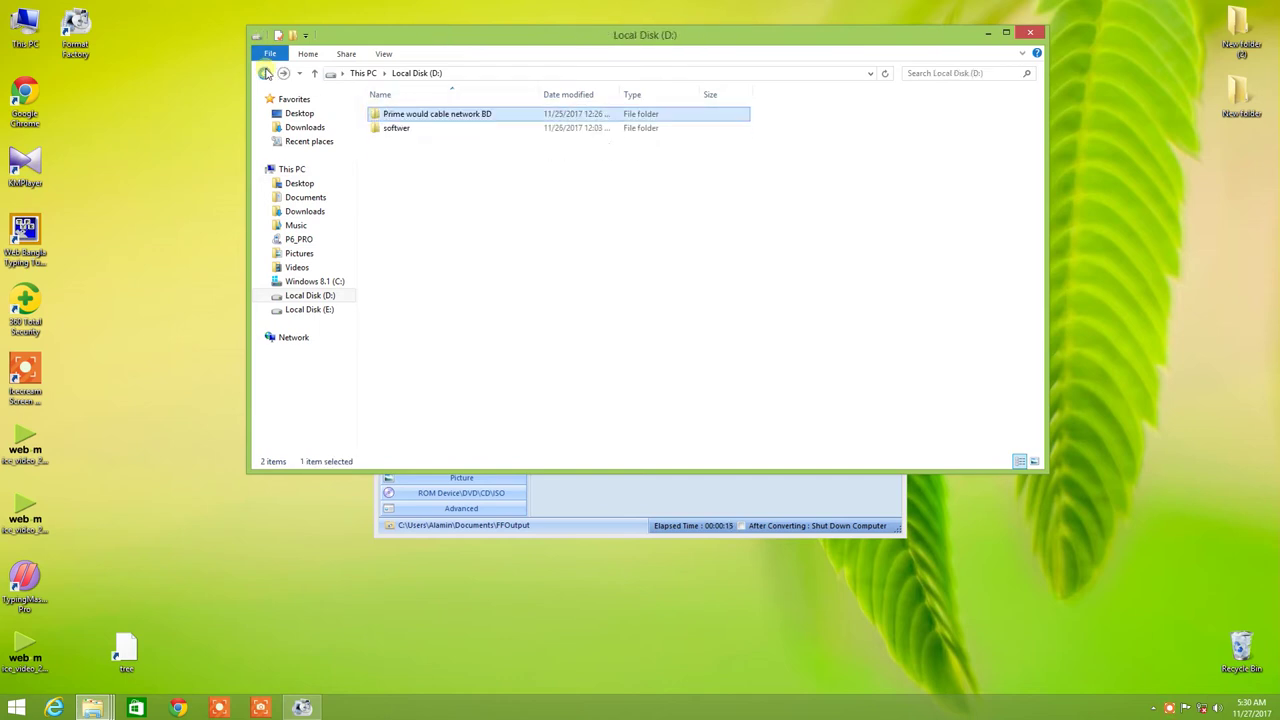
pyautogui.doubleClick(264, 73)
# - Check the file properties of the original alaminbd video in the movies folder on drive E, and close the folder window
pyautogui.click(950, 220)
pyautogui.doubleClick(950, 220)
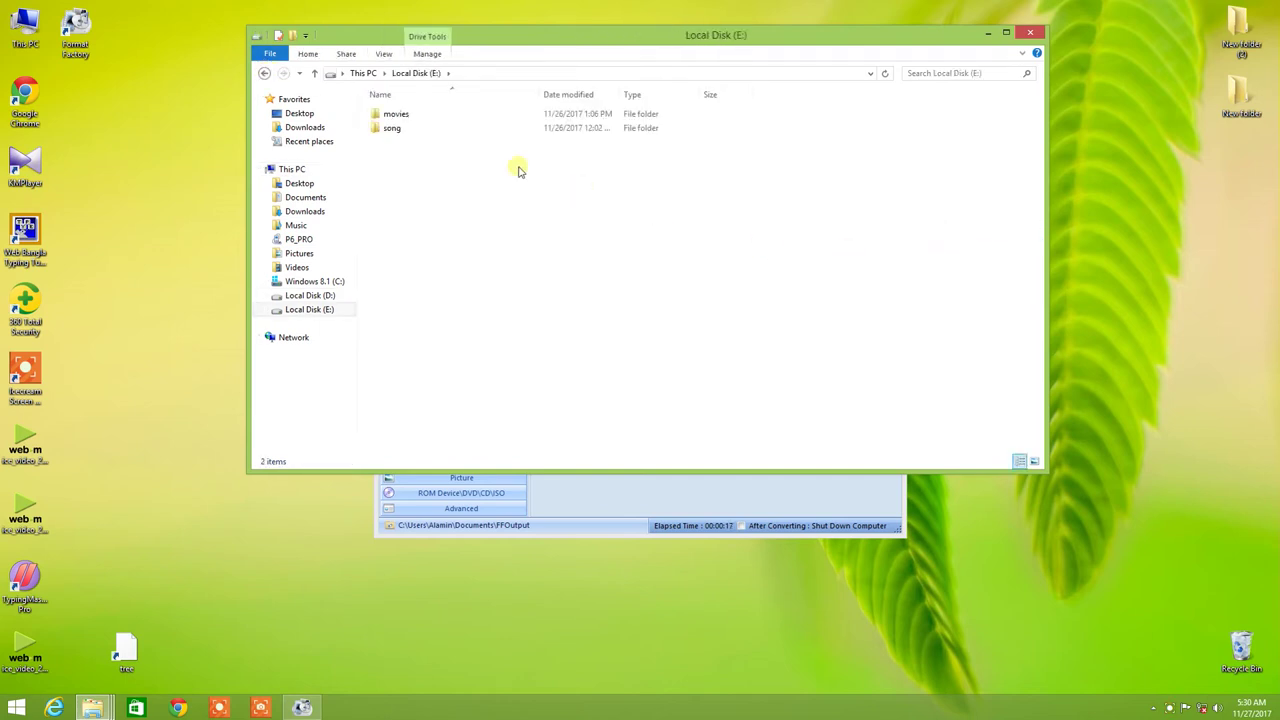
pyautogui.doubleClick(426, 117)
pyautogui.click(414, 133)
pyautogui.rightClick(414, 133)
pyautogui.click(470, 318)
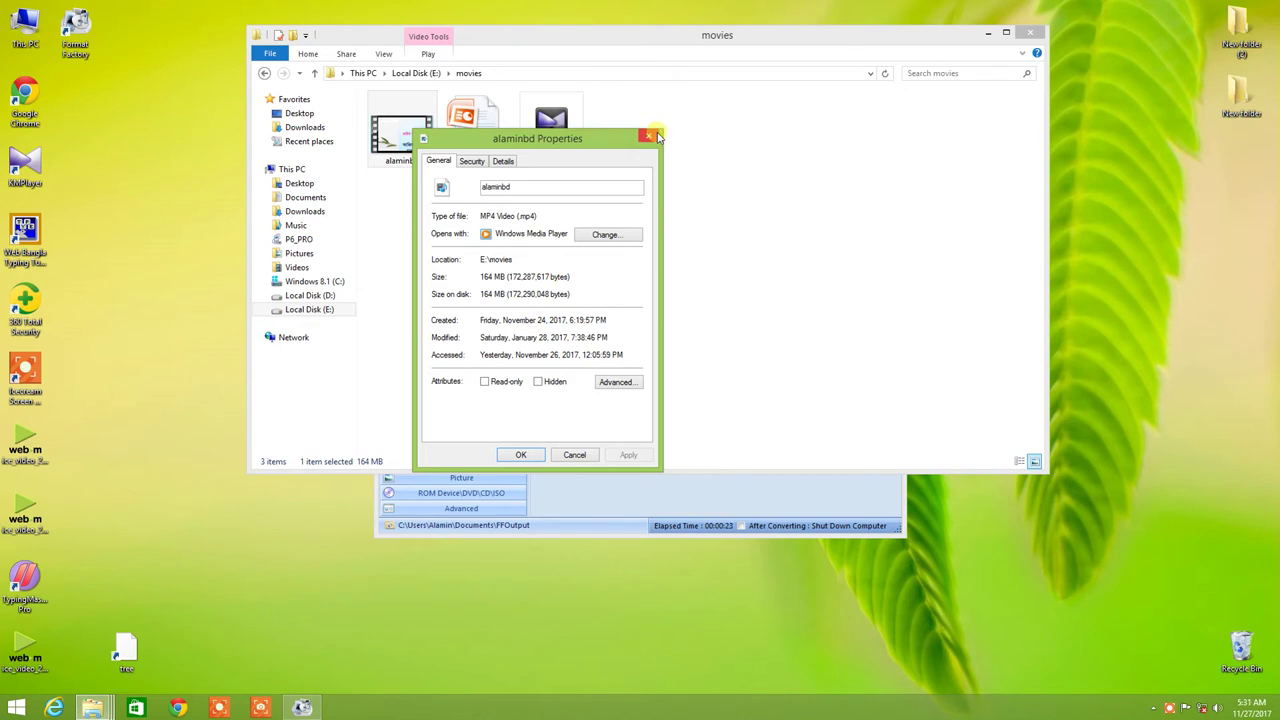
pyautogui.click(651, 136)
pyautogui.click(266, 75)
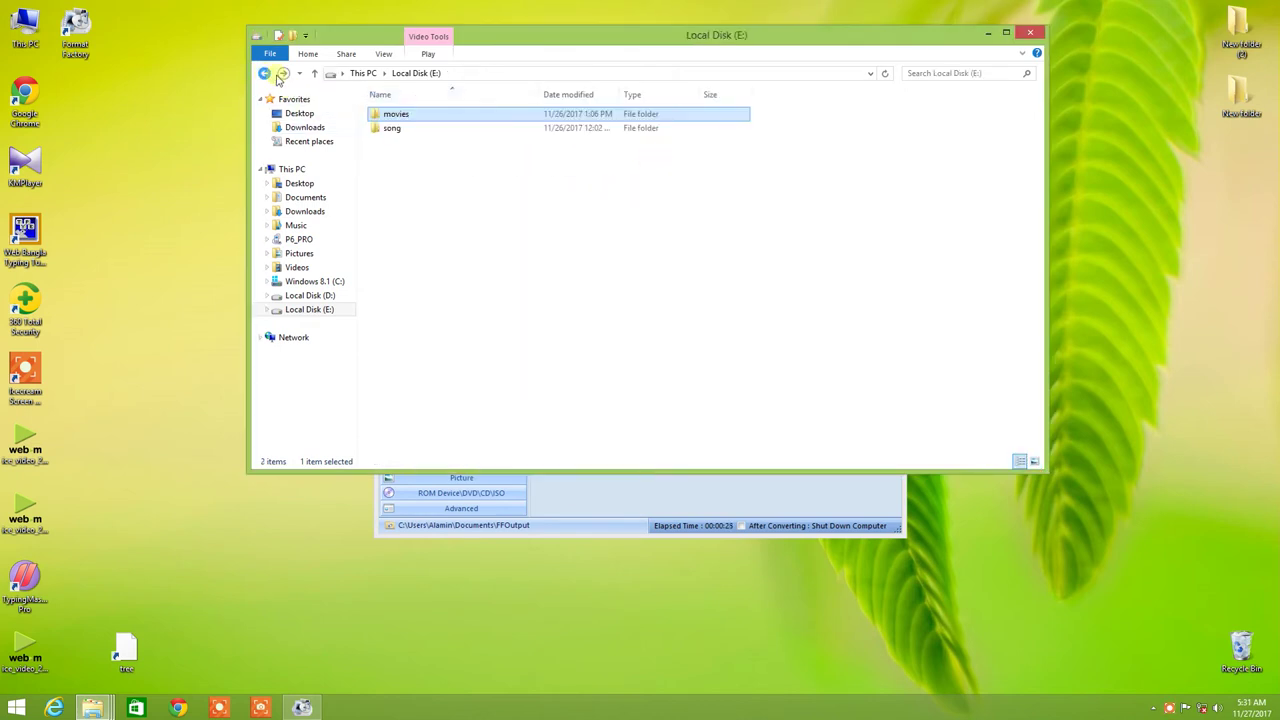
pyautogui.click(1030, 33)
pyautogui.rightClick(1047, 236)
pyautogui.click(1075, 269)
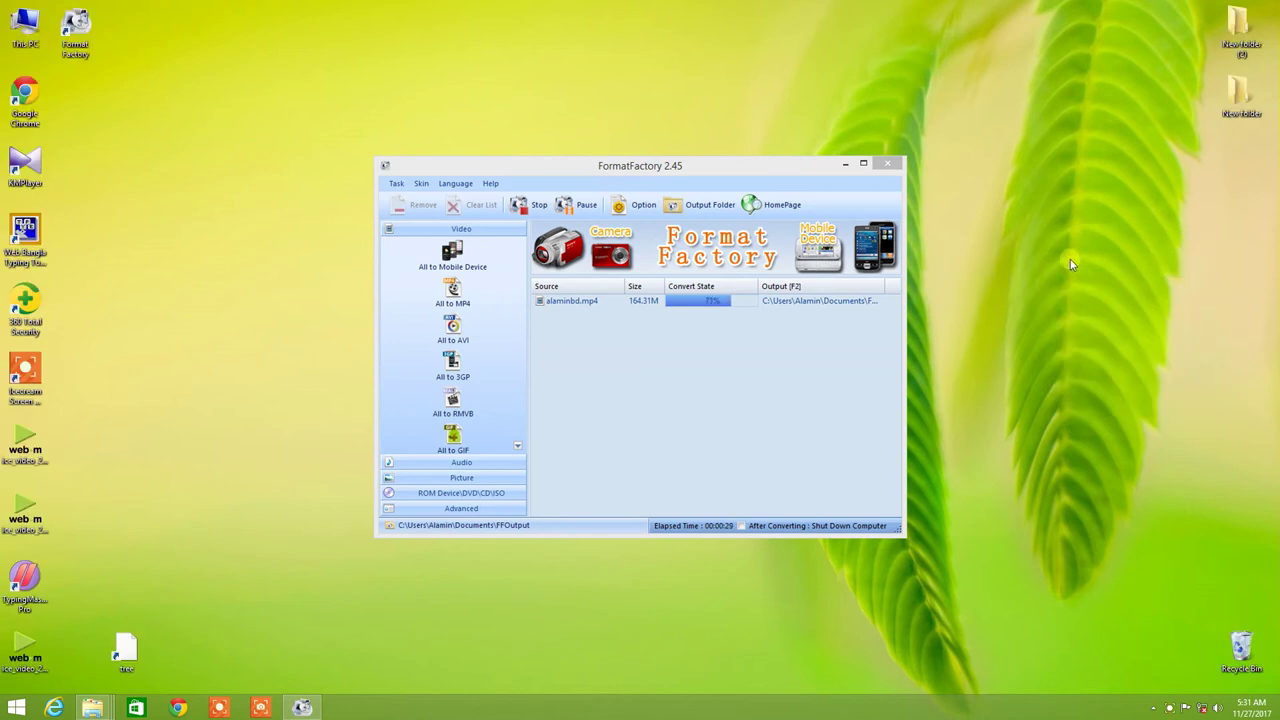
pyautogui.rightClick(1019, 152)
pyautogui.click(1040, 189)
pyautogui.click(1170, 708)
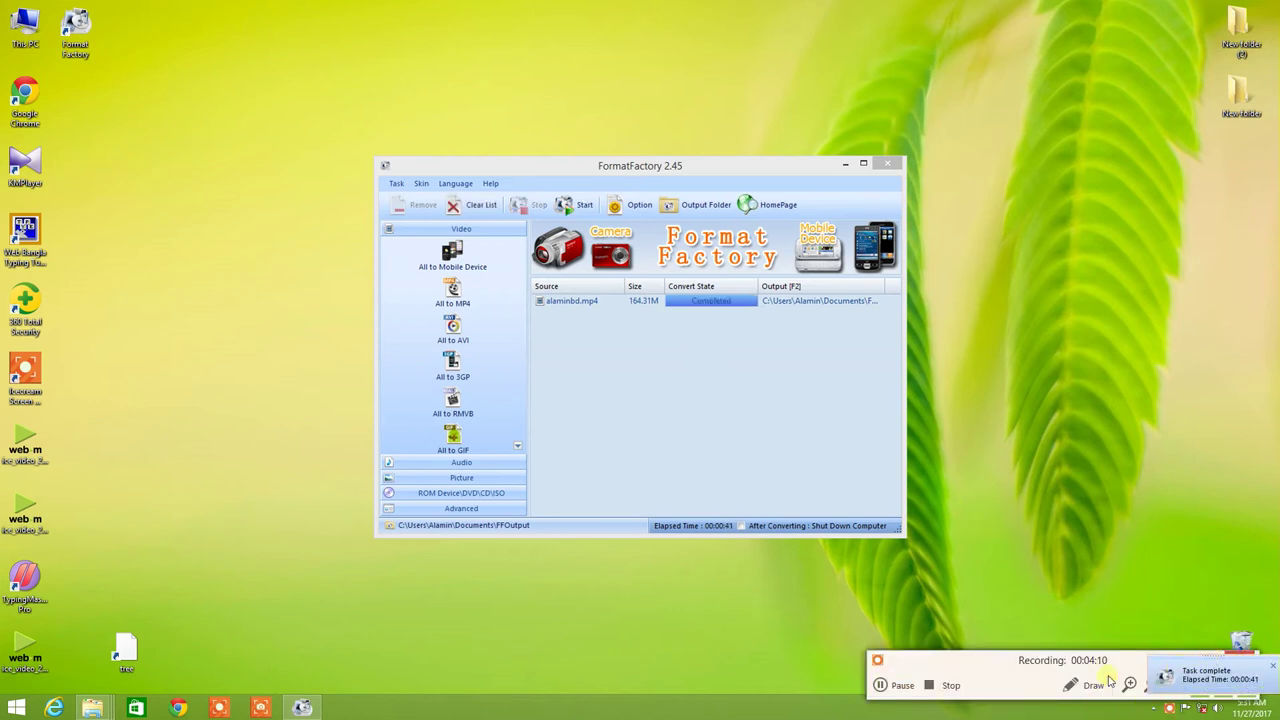
# - Play the converted alaminbd video from the output folder with the sound muted, and close the player
pyautogui.click(698, 207)
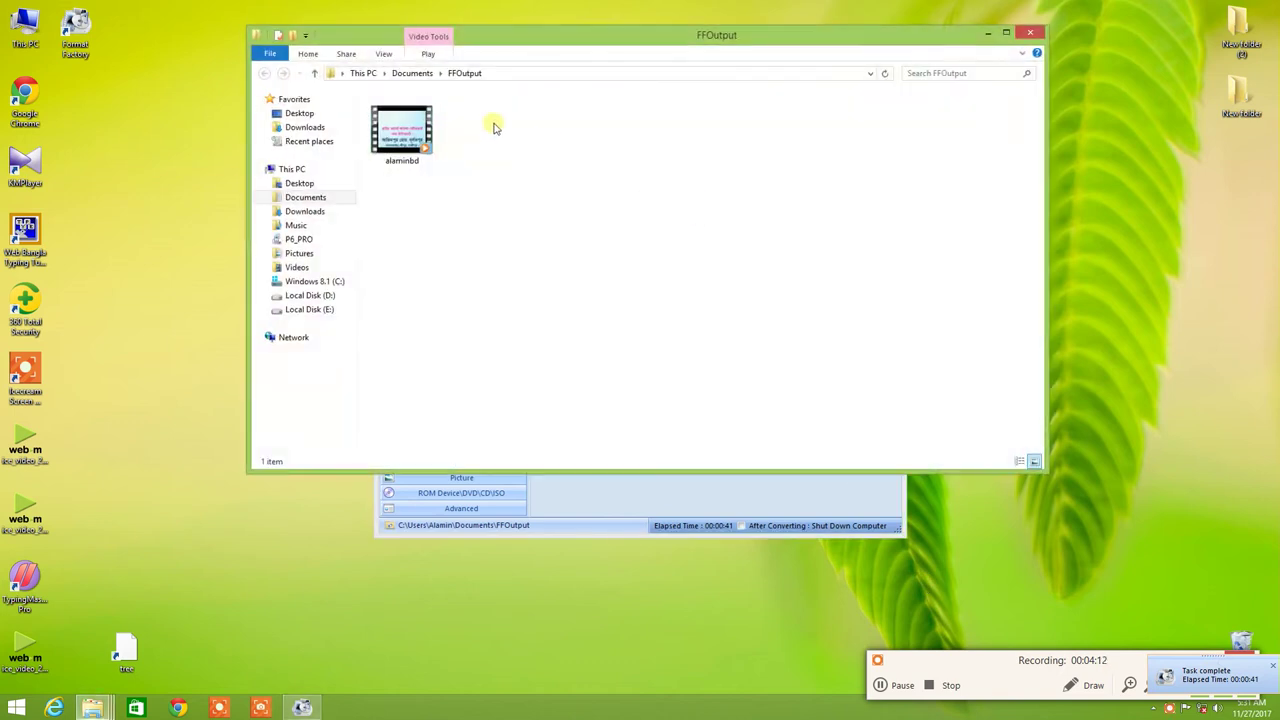
pyautogui.click(423, 138)
pyautogui.doubleClick(423, 138)
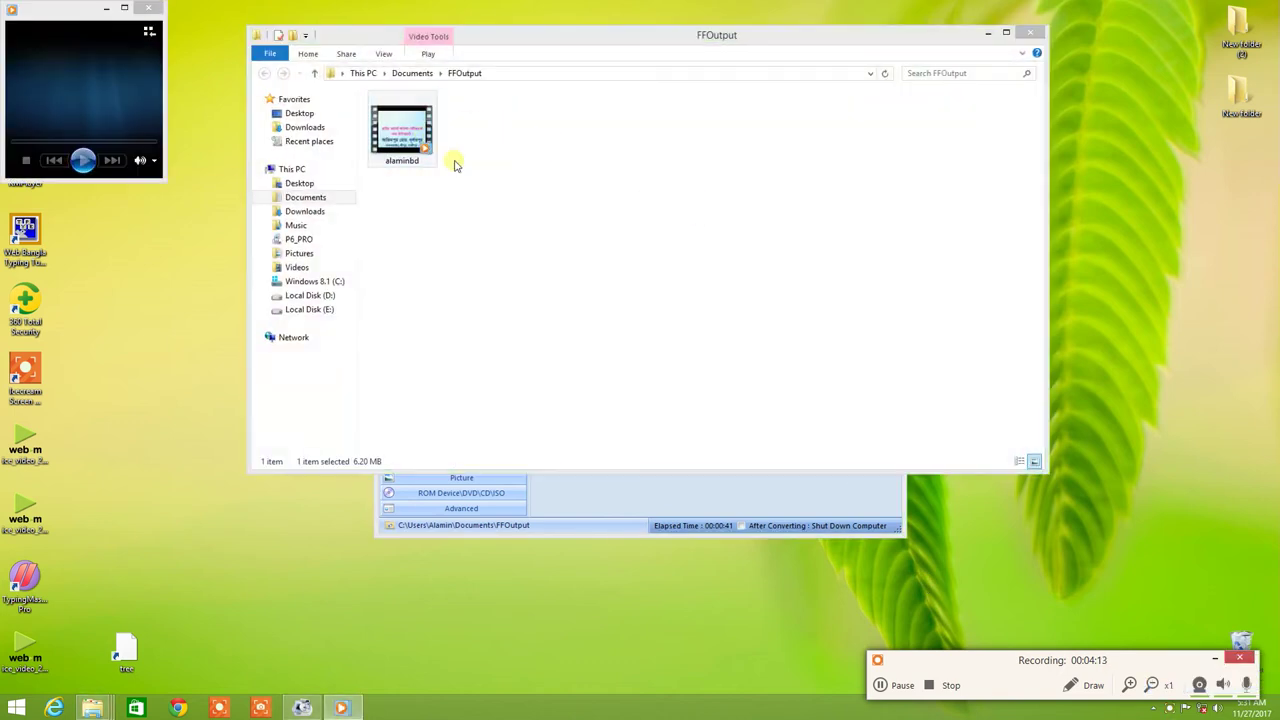
pyautogui.click(145, 162)
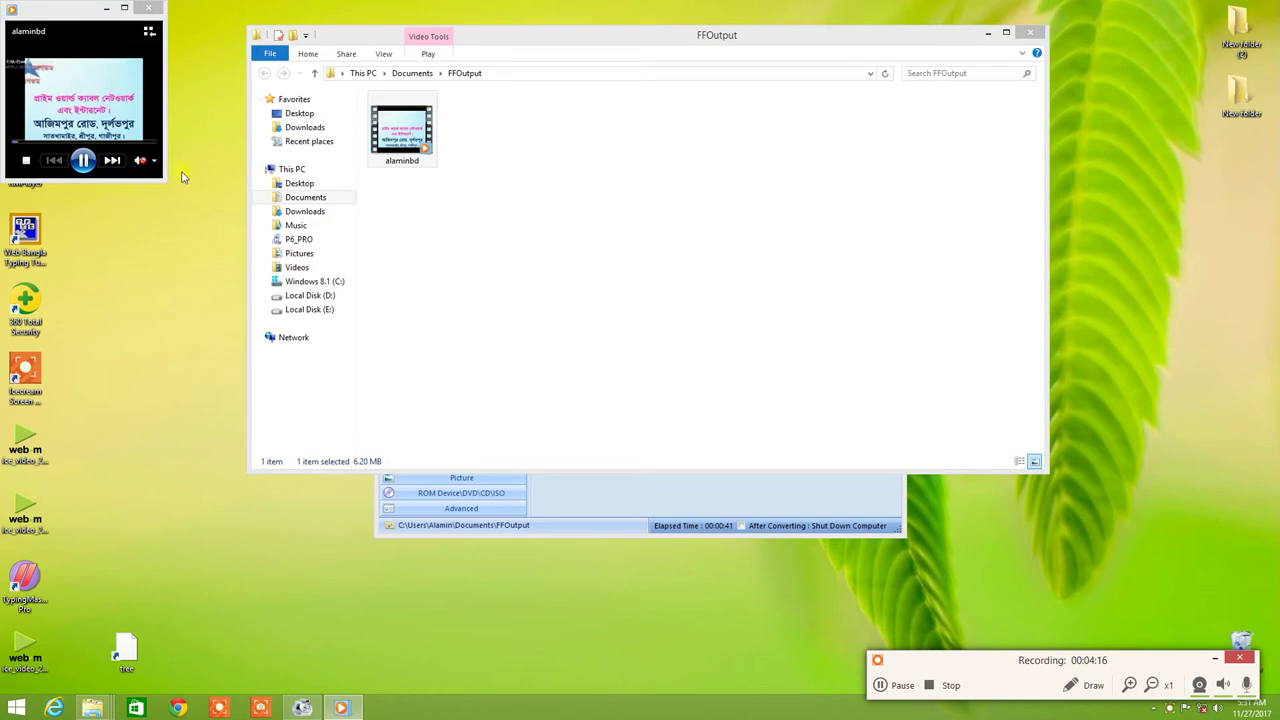
pyautogui.moveTo(113, 35); pyautogui.dragTo(595, 176)
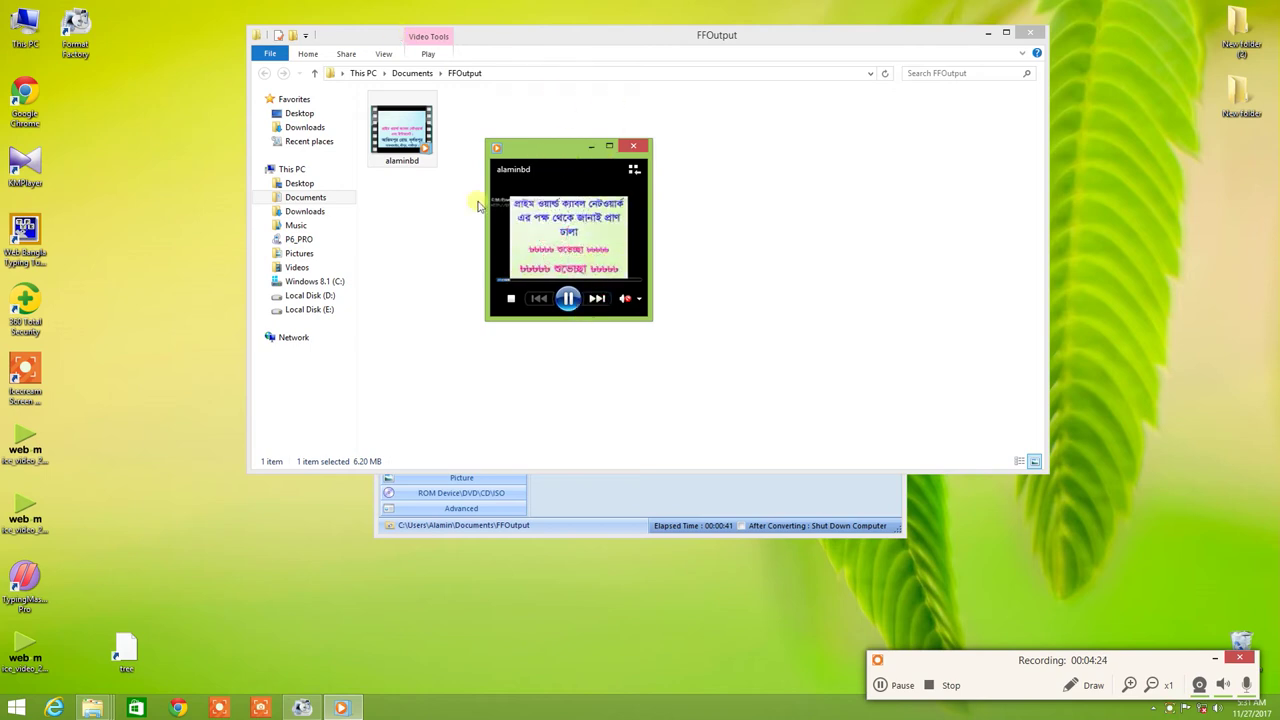
pyautogui.click(633, 146)
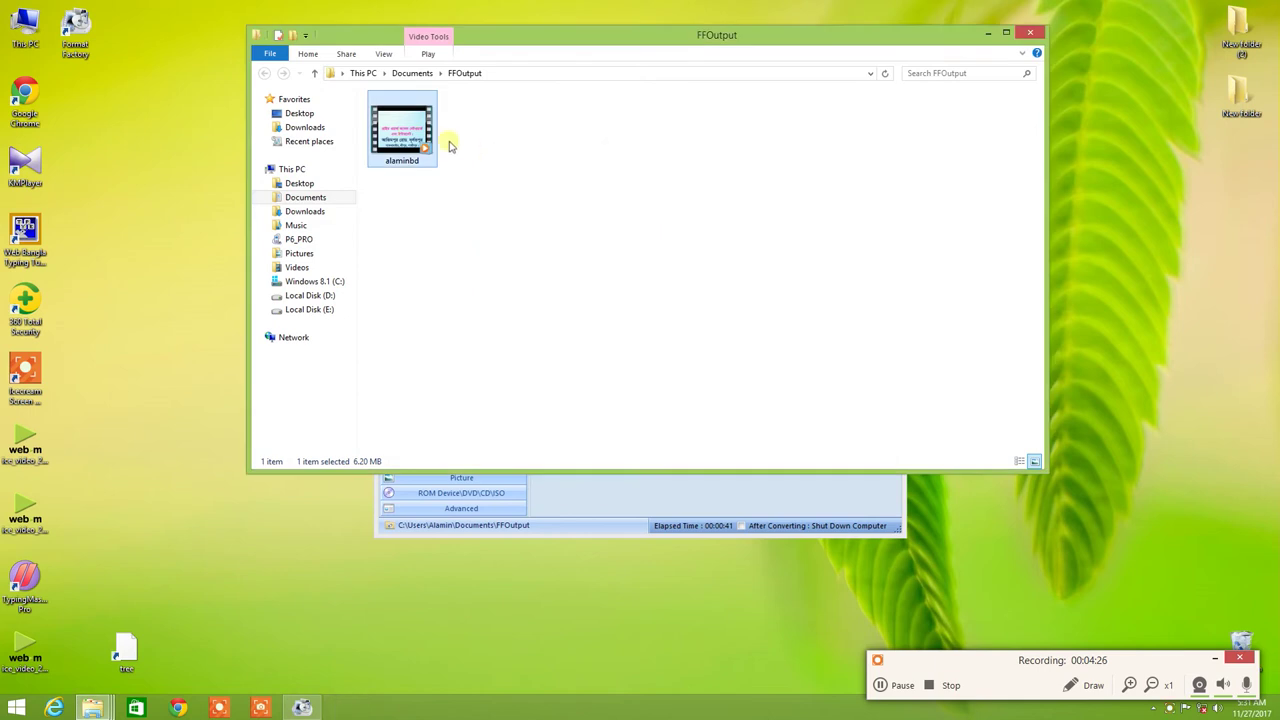
# - Check the file properties of the converted alaminbd video in the FFOutput folder, and close the folder window
pyautogui.rightClick(410, 133)
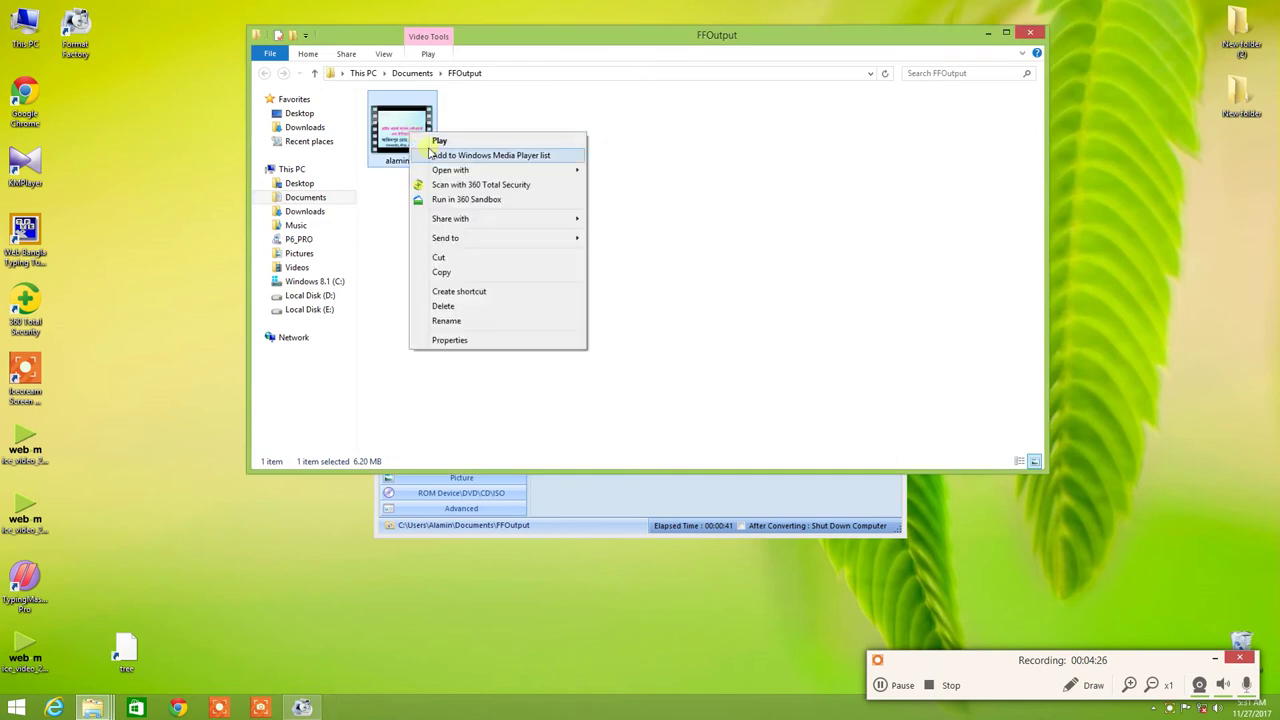
pyautogui.click(461, 340)
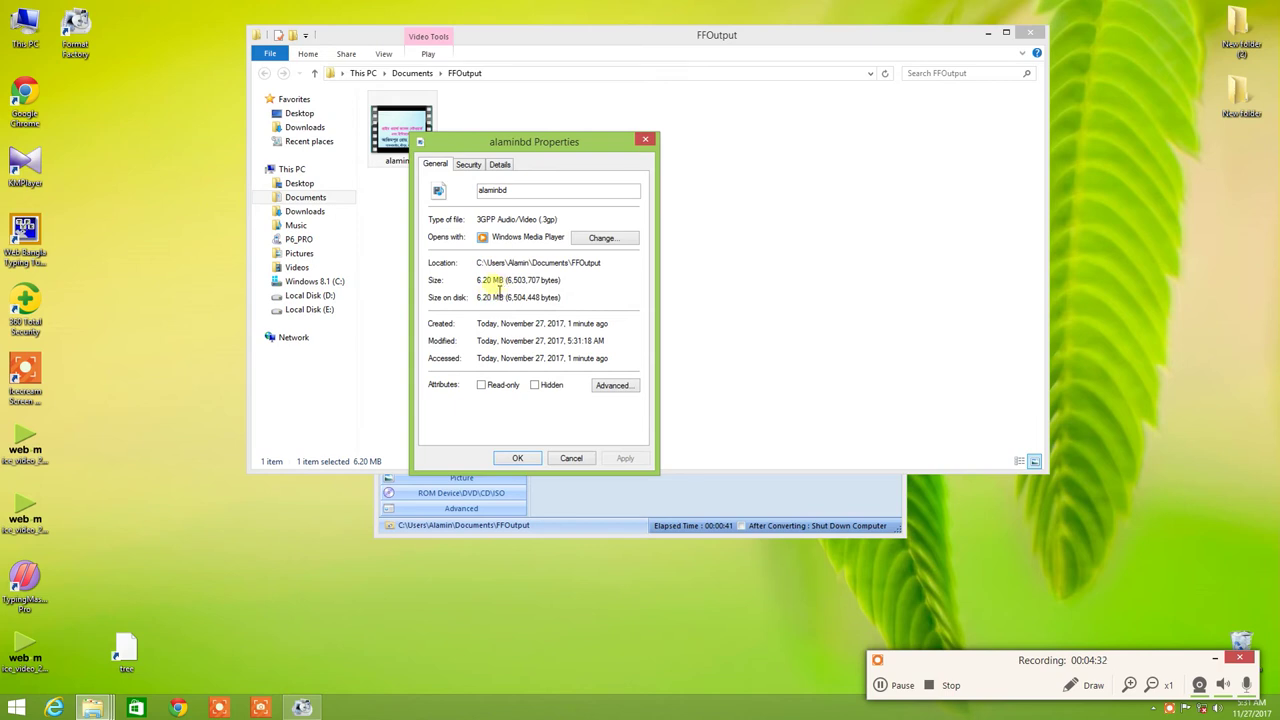
pyautogui.click(645, 139)
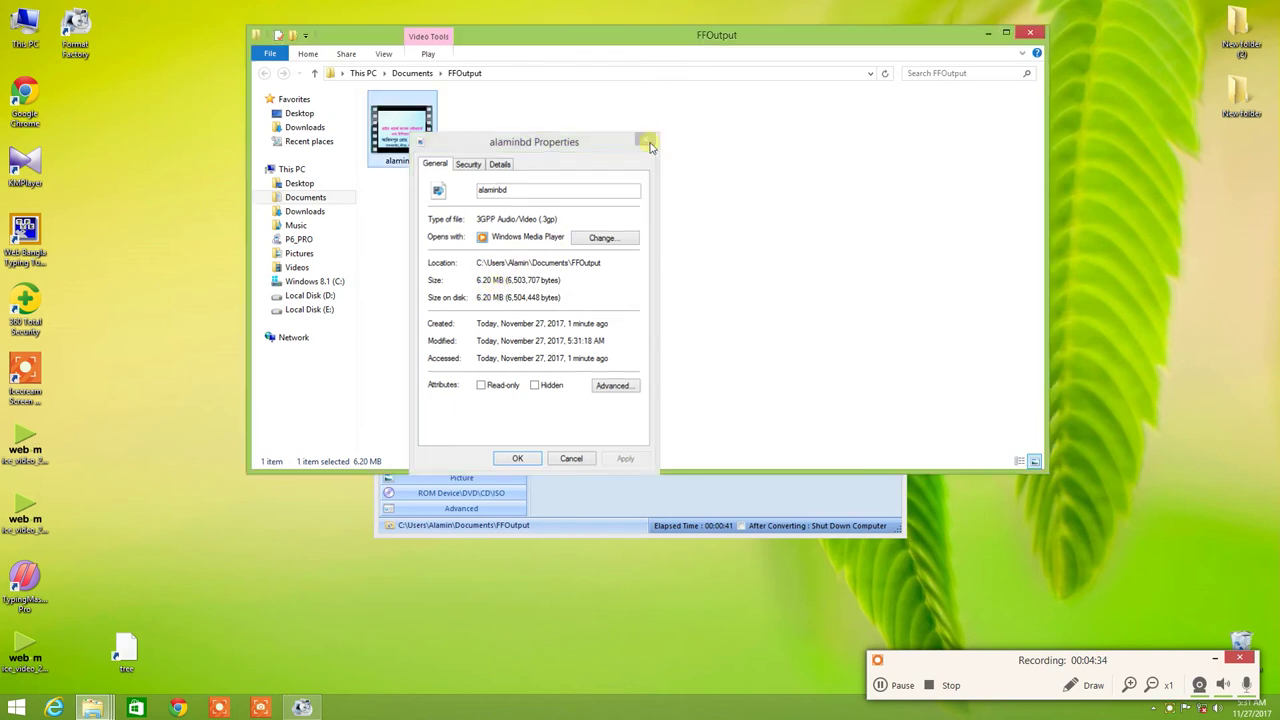
pyautogui.click(1036, 33)
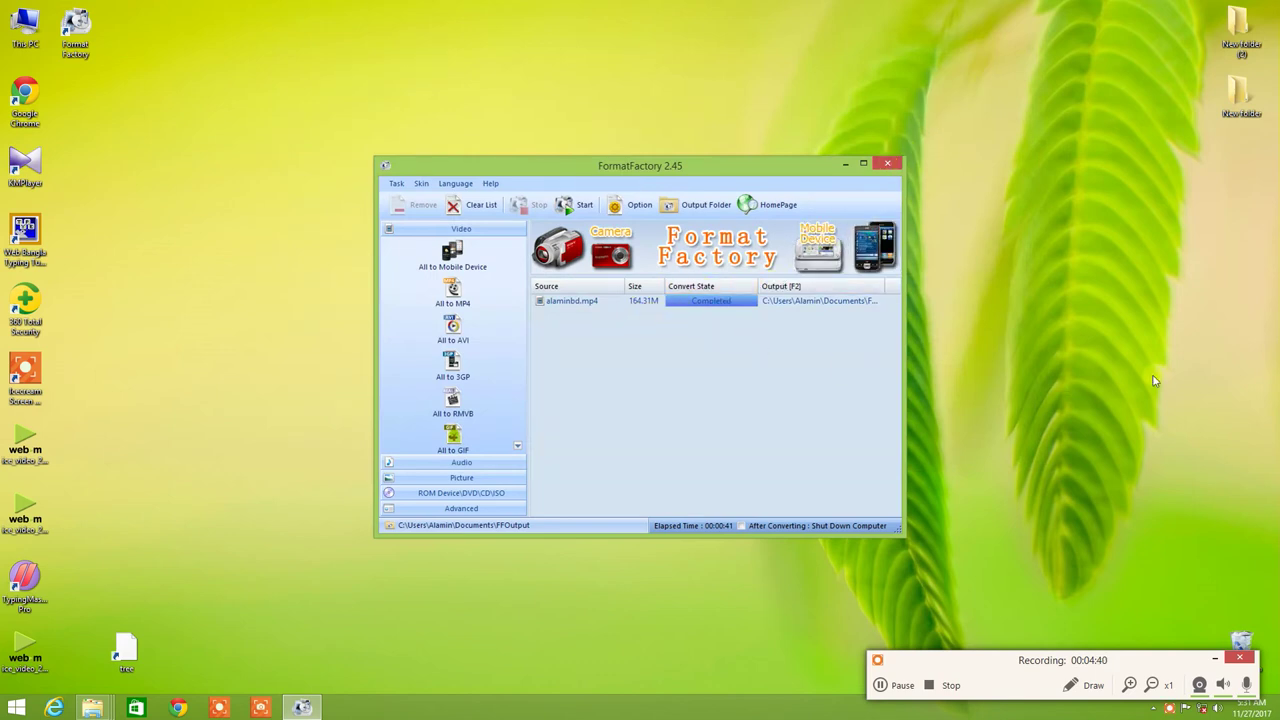
pyautogui.rightClick(348, 204)
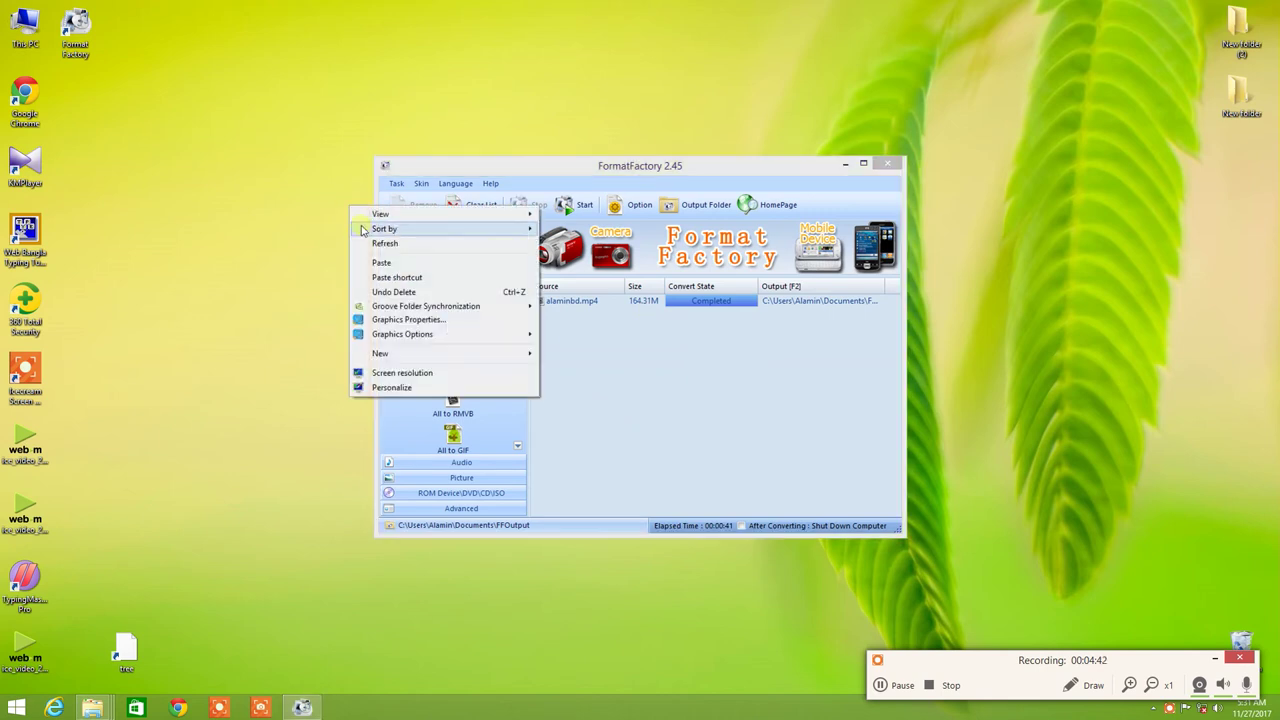
pyautogui.click(374, 247)
pyautogui.rightClick(277, 219)
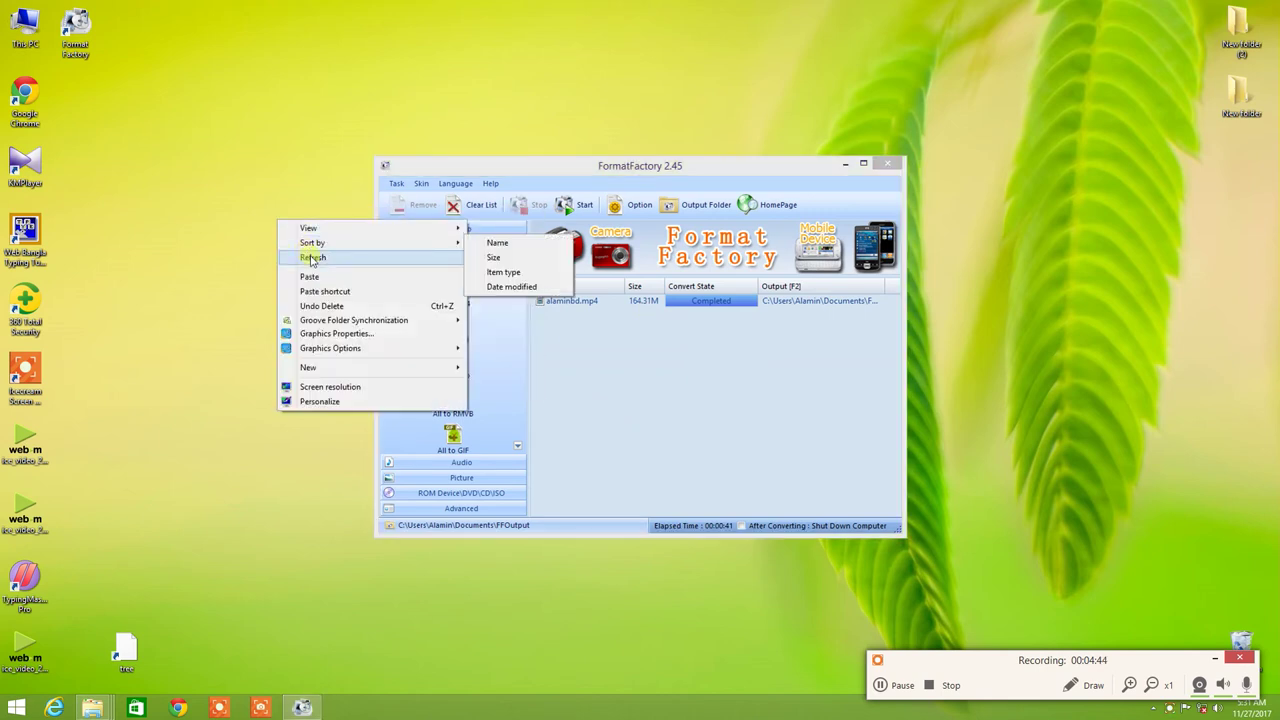
pyautogui.click(305, 258)
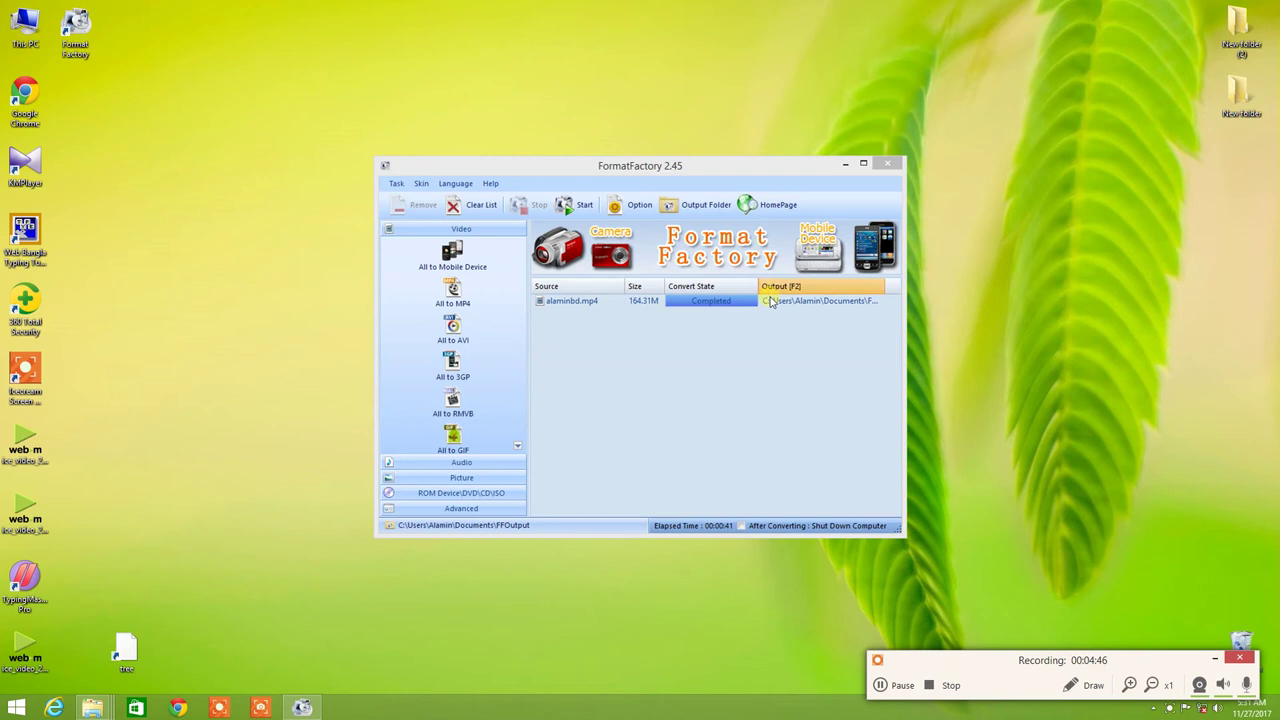
# - View the All to MP3 converter from the Audio category and its file selection, closing both without adding a file
pyautogui.click(490, 463)
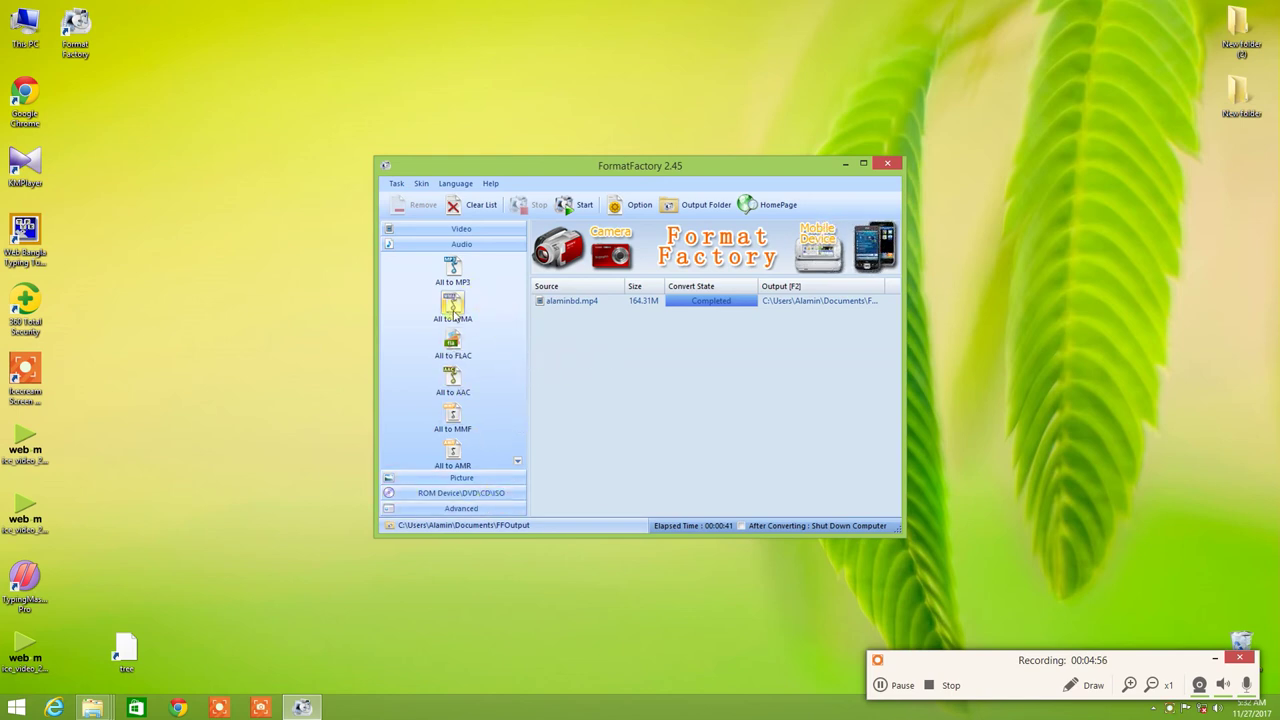
pyautogui.click(452, 268)
pyautogui.click(815, 242)
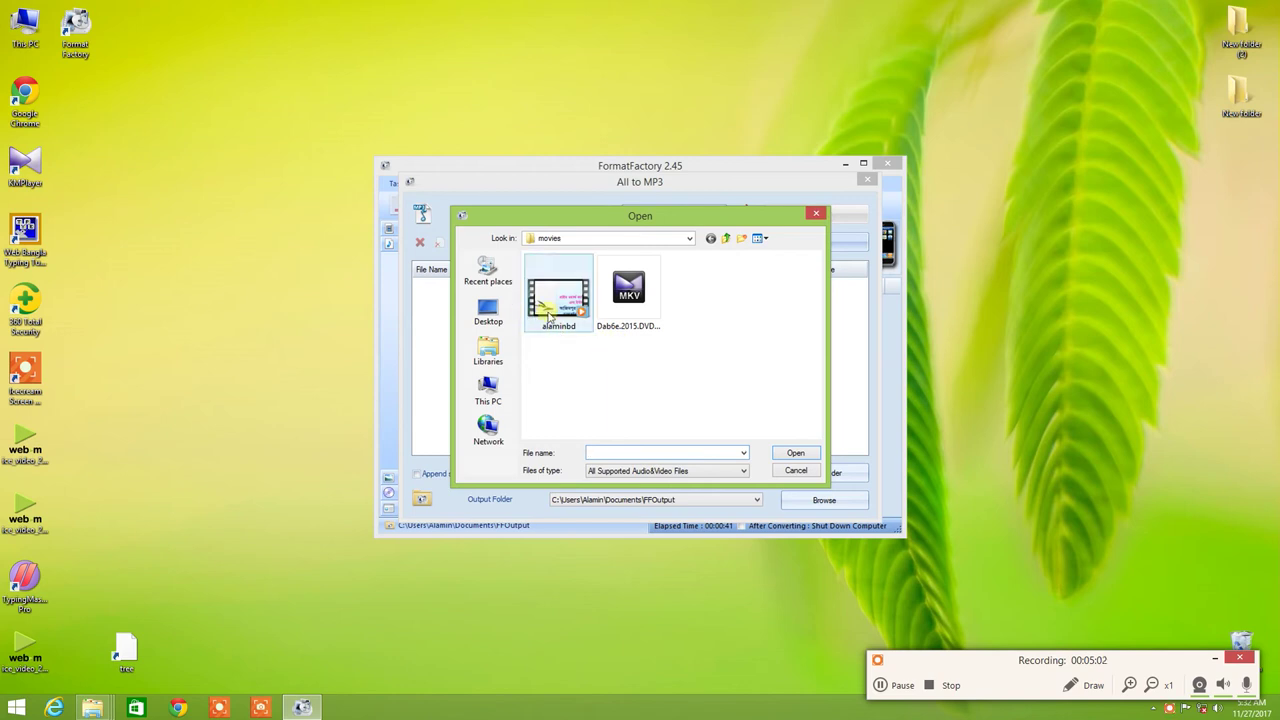
pyautogui.click(816, 213)
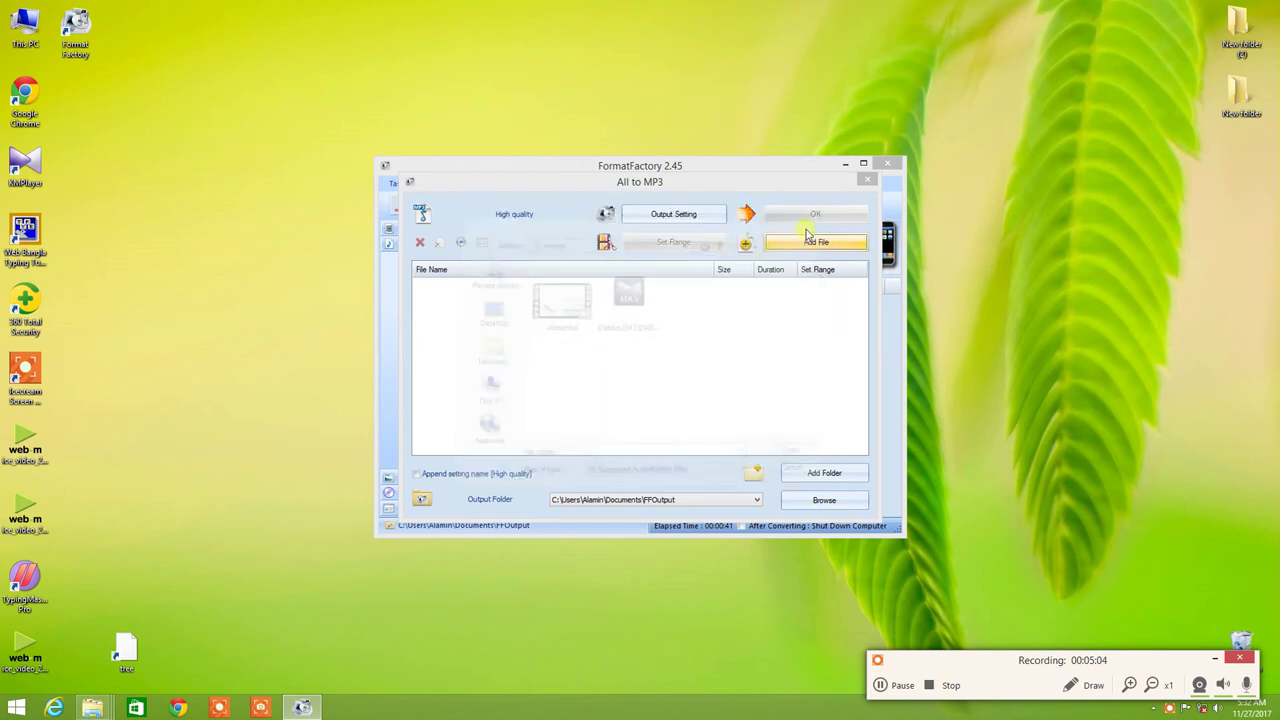
pyautogui.click(865, 181)
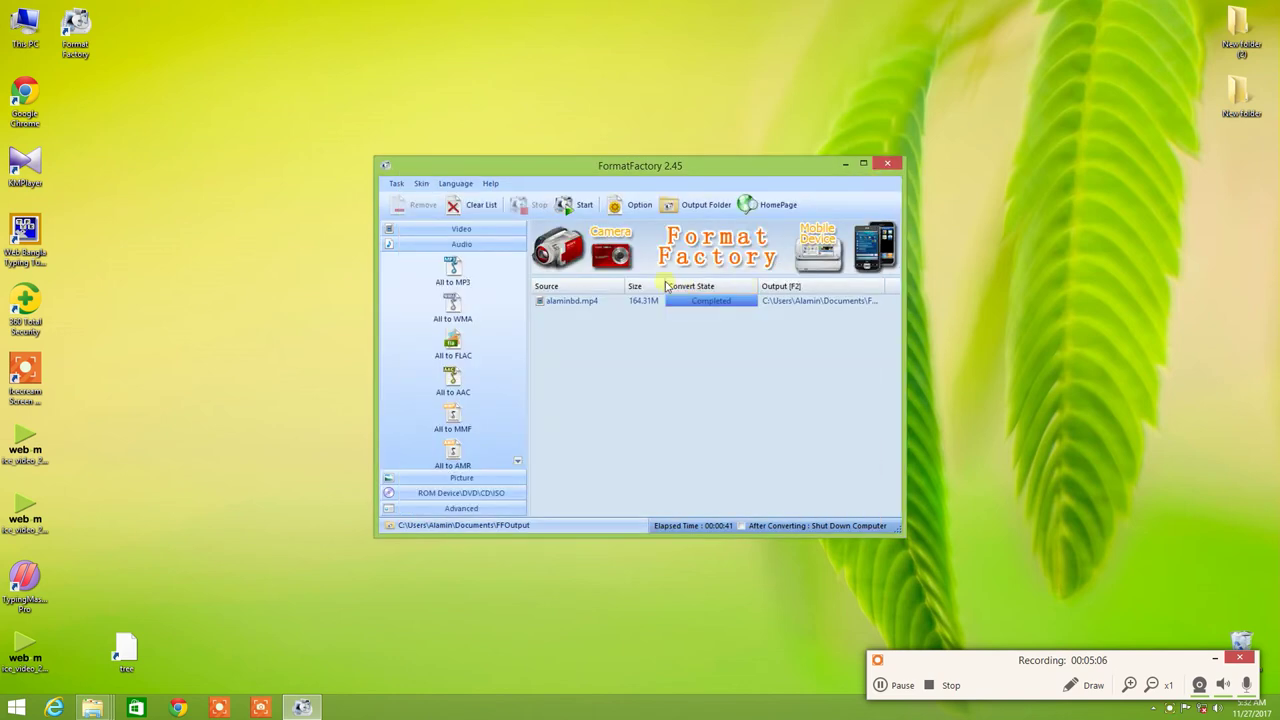
# - Clear the conversion list and open the Audio Joiner from the Advanced category
pyautogui.click(477, 204)
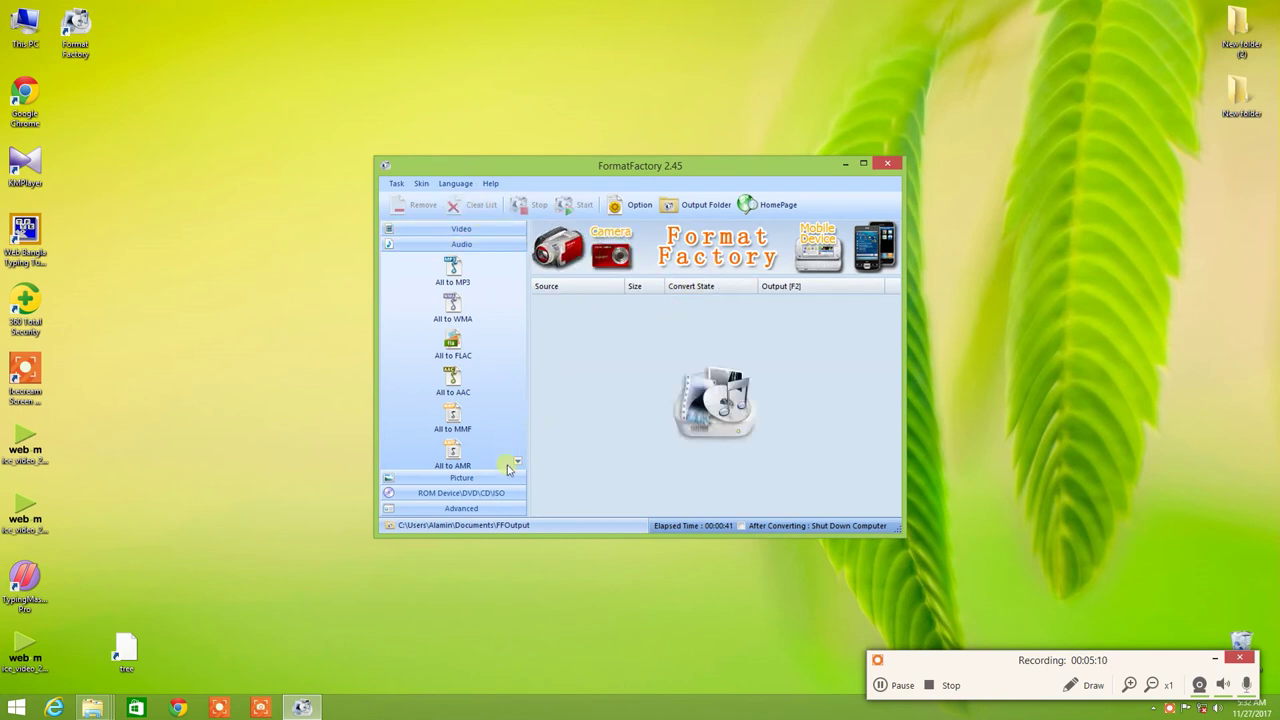
pyautogui.click(503, 508)
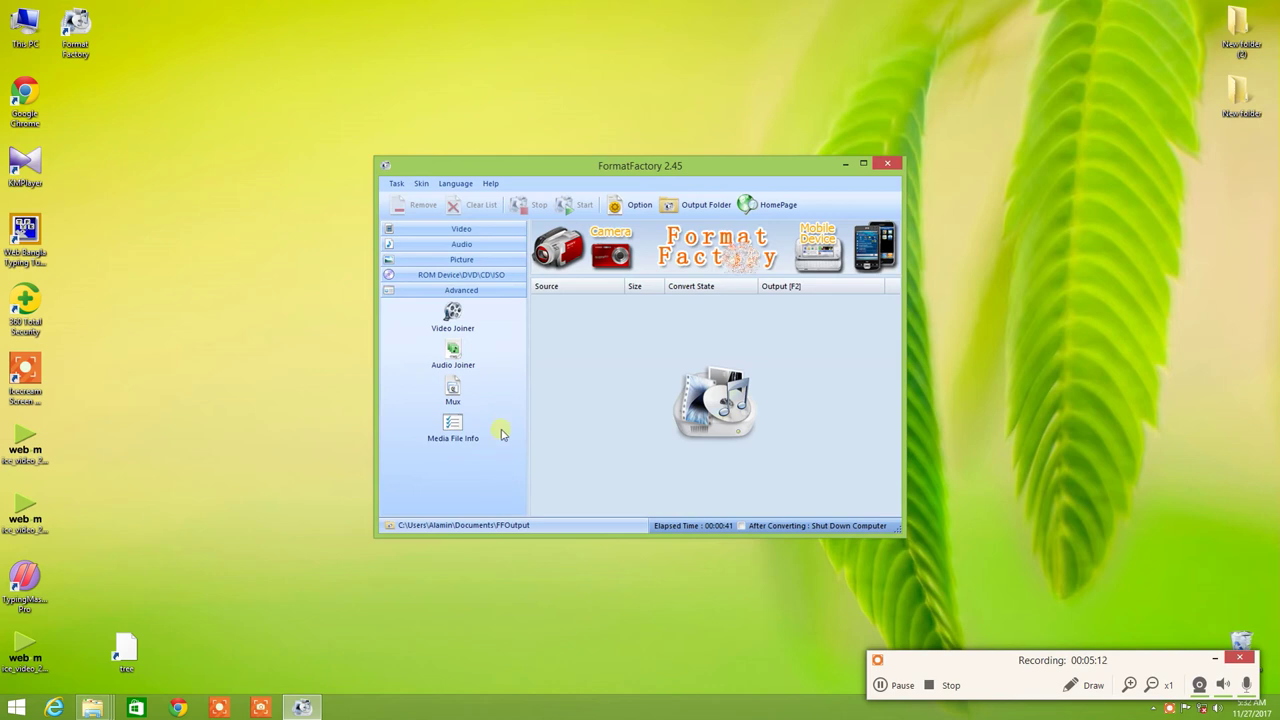
pyautogui.click(457, 363)
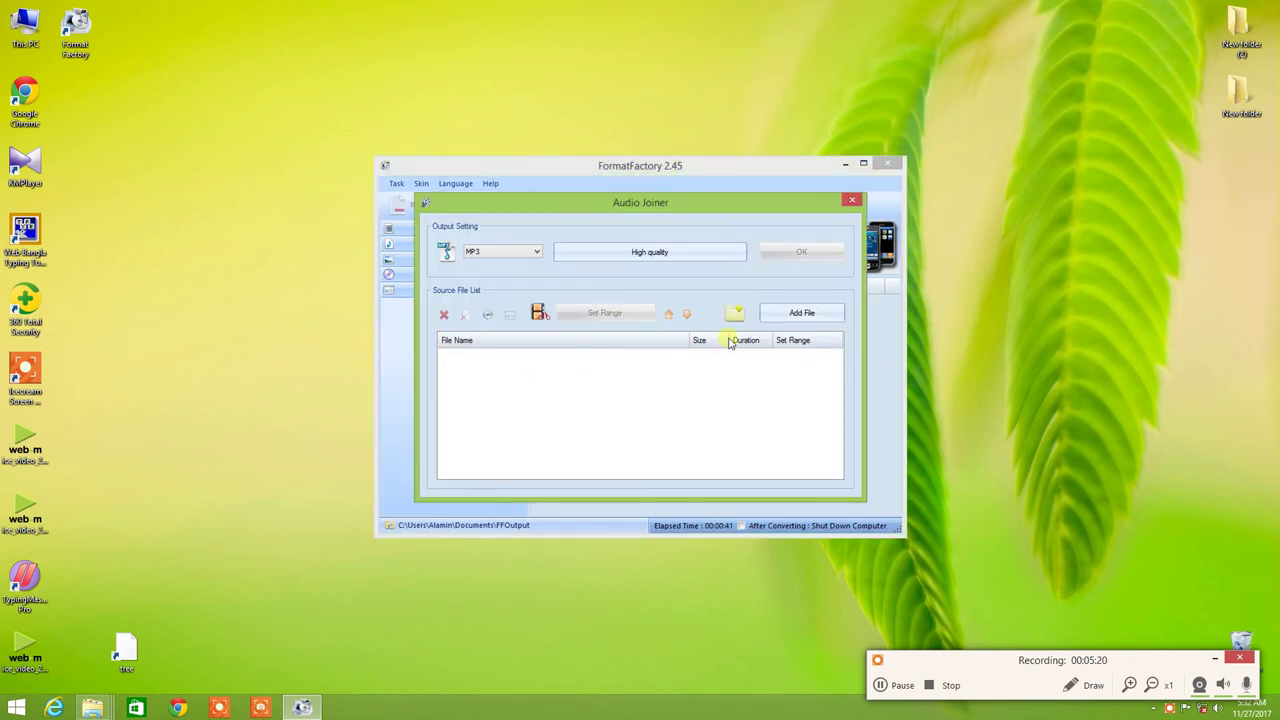
# - Browse to the folder E:\song\Dj-mp3-07-11-2010\Dj\my\New folder to choose source files for the Audio Joiner
pyautogui.click(808, 314)
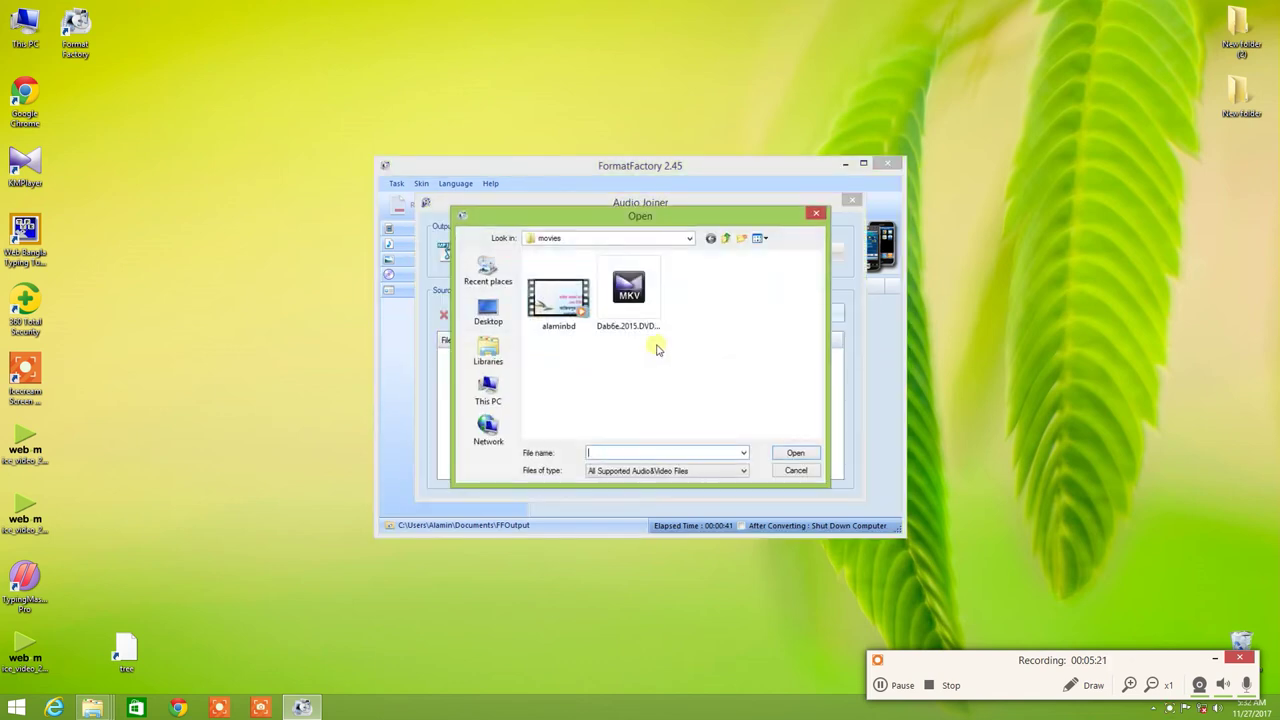
pyautogui.click(486, 393)
pyautogui.scroll(-1, 827, 362)
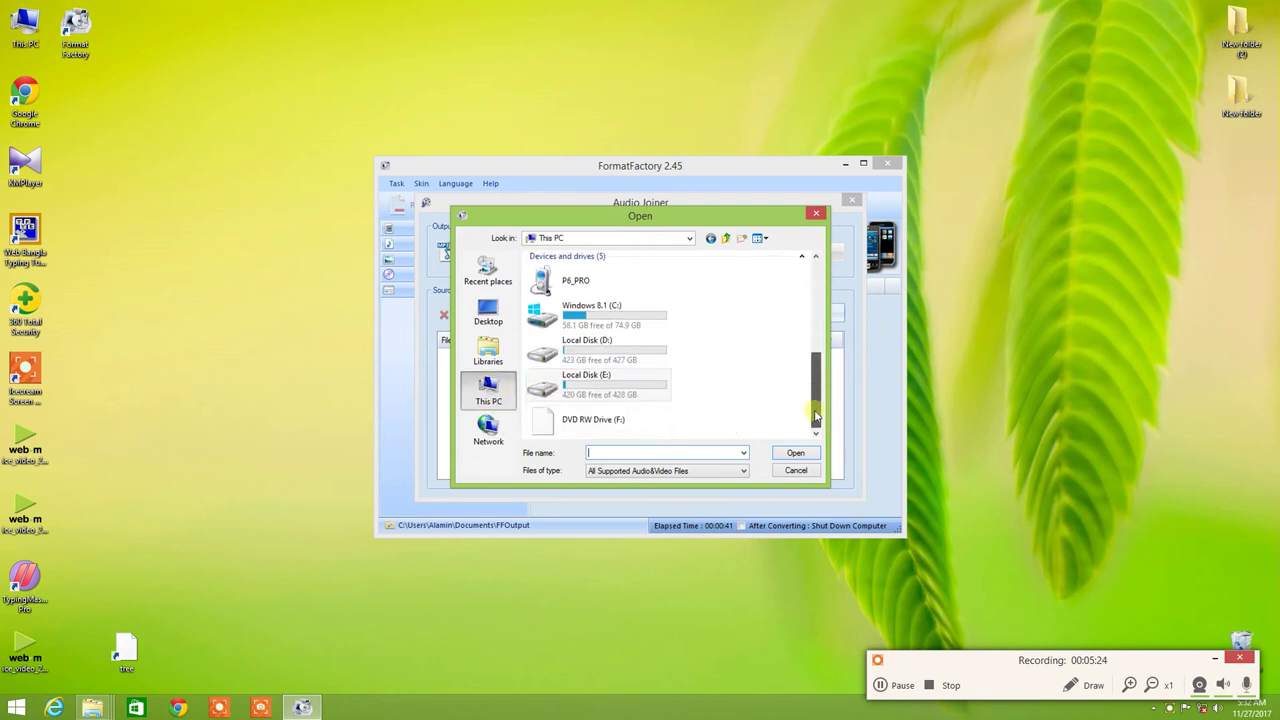
pyautogui.click(617, 358)
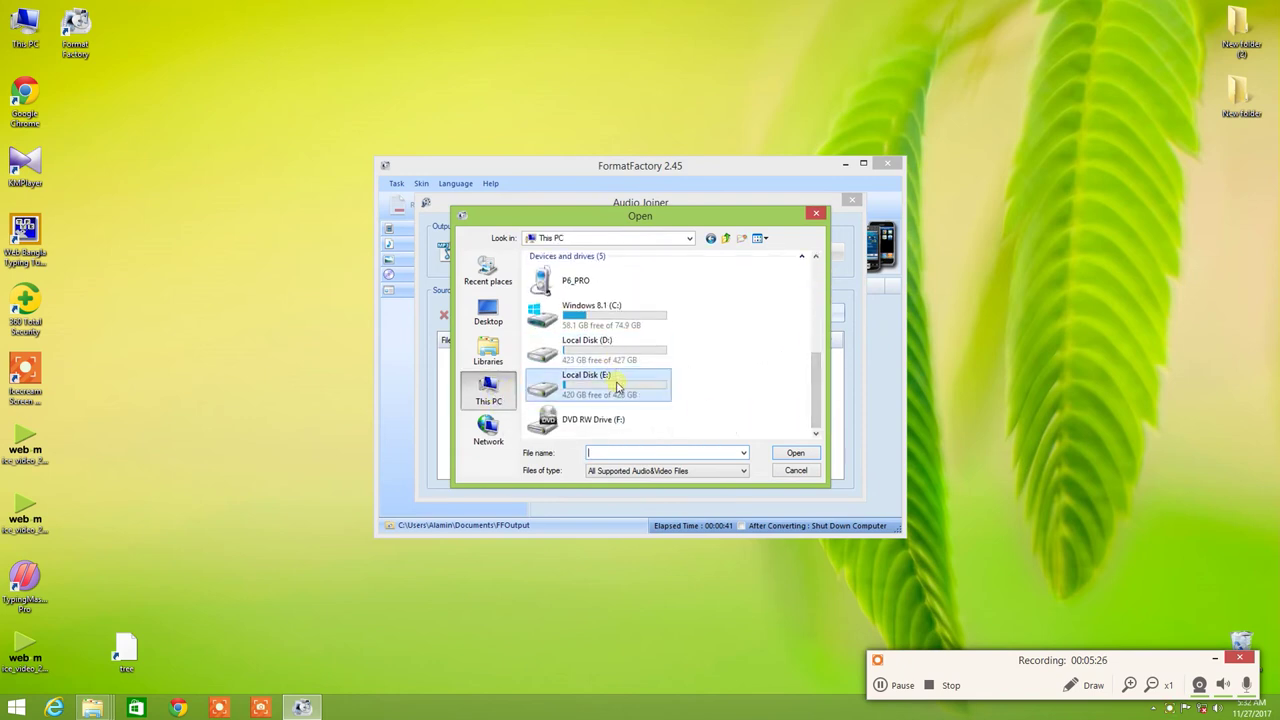
pyautogui.keyDown('ctrl'); pyautogui.click(618, 385); pyautogui.keyUp('ctrl')
pyautogui.doubleClick(618, 385)
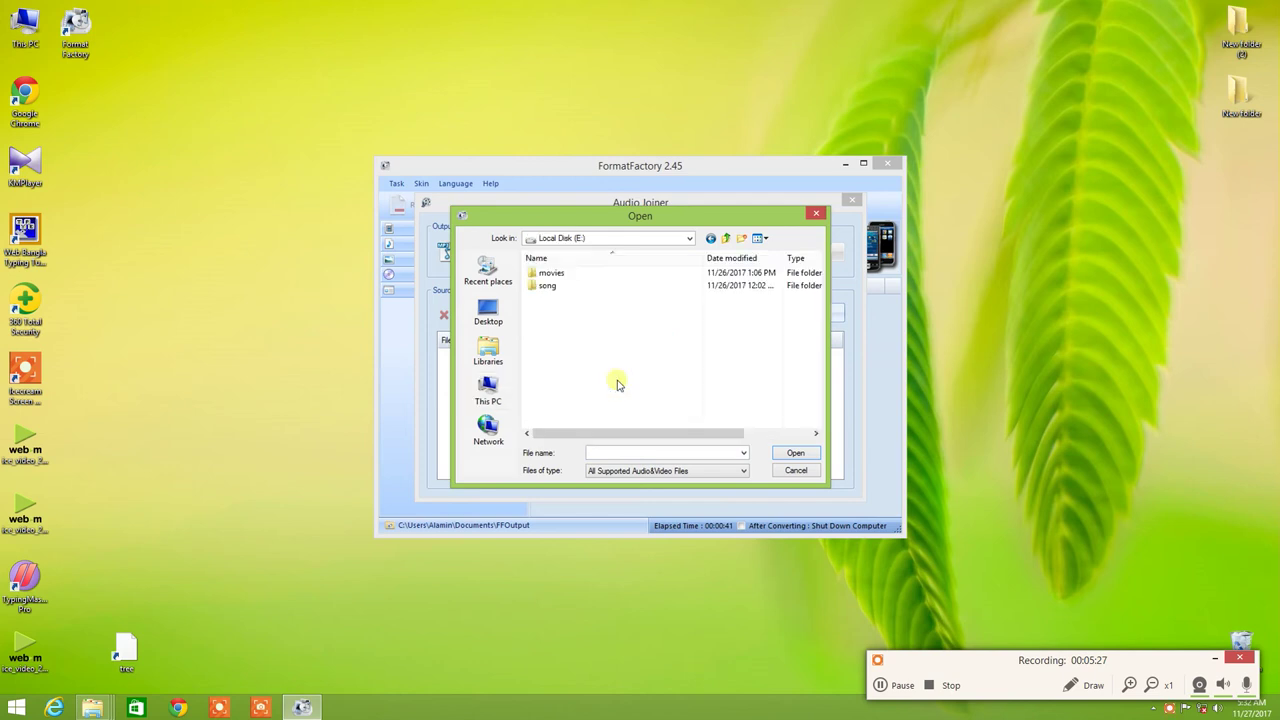
pyautogui.doubleClick(571, 287)
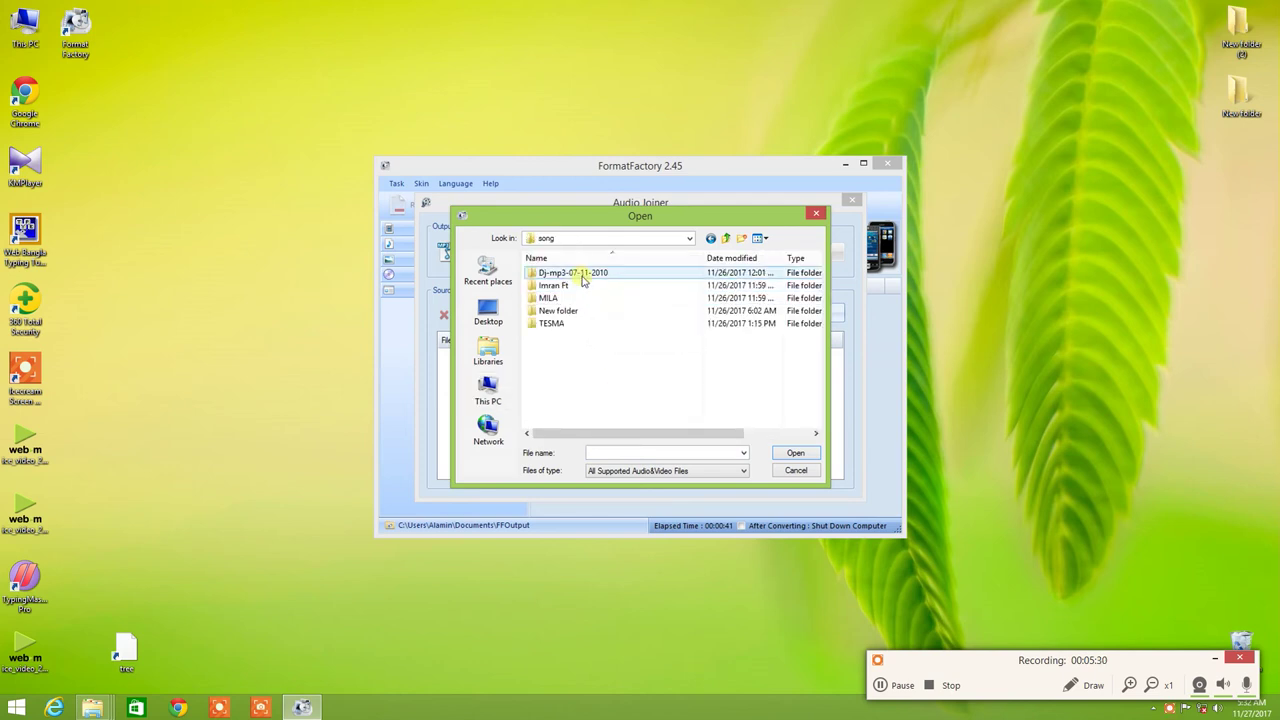
pyautogui.doubleClick(583, 276)
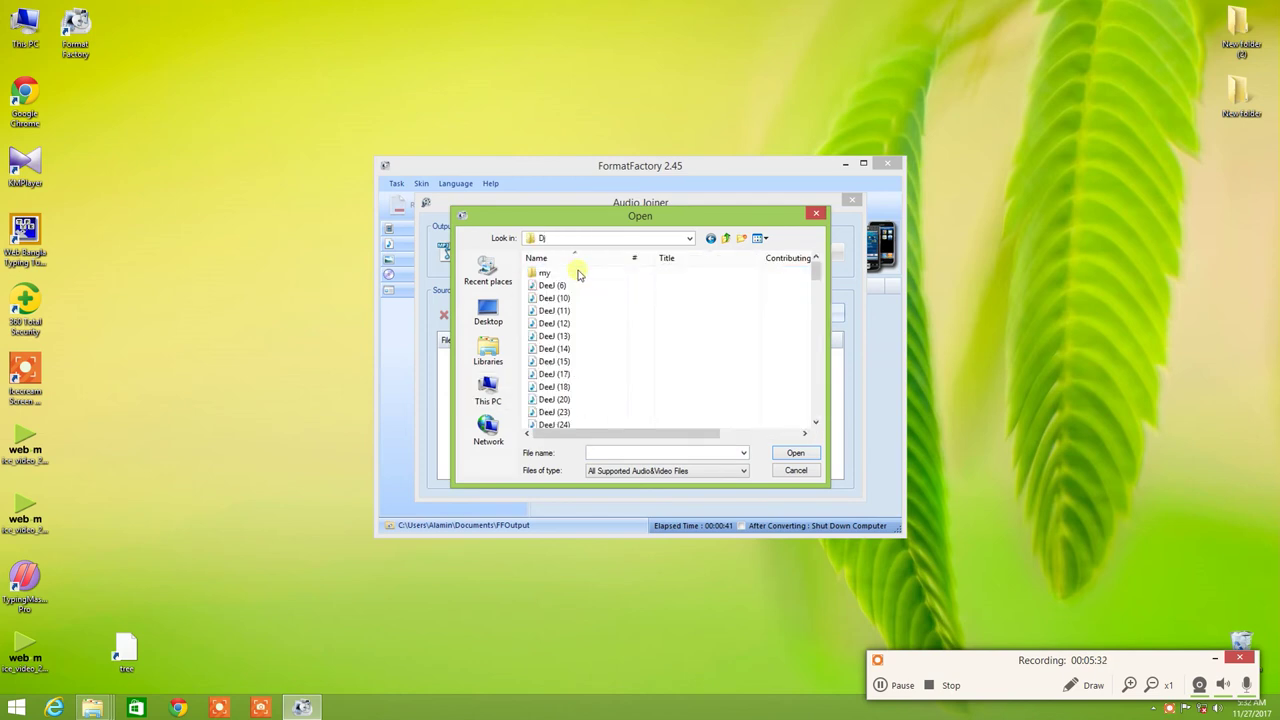
pyautogui.doubleClick(573, 272)
pyautogui.doubleClick(576, 273)
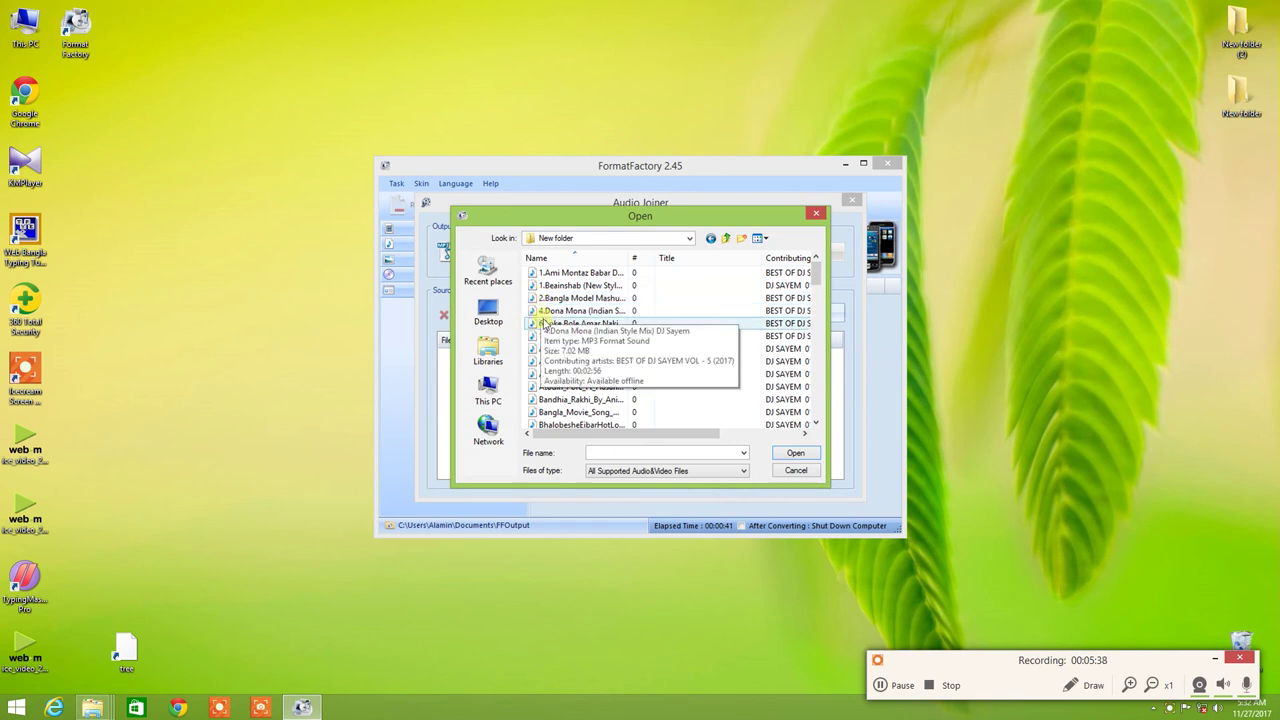
# - Add the first five songs in the folder to the Audio Joiner and run the join with MP3 high quality output
pyautogui.moveTo(529, 270); pyautogui.dragTo(537, 323)
pyautogui.rightClick(548, 289)
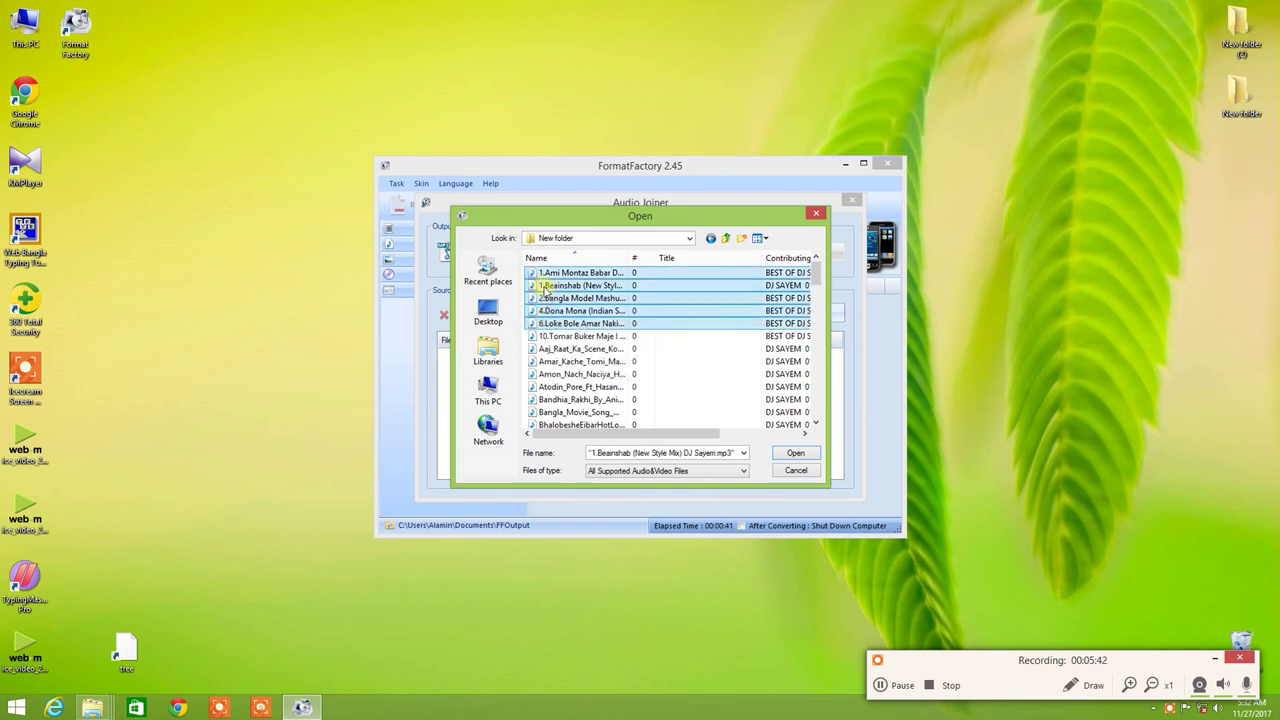
pyautogui.click(795, 452)
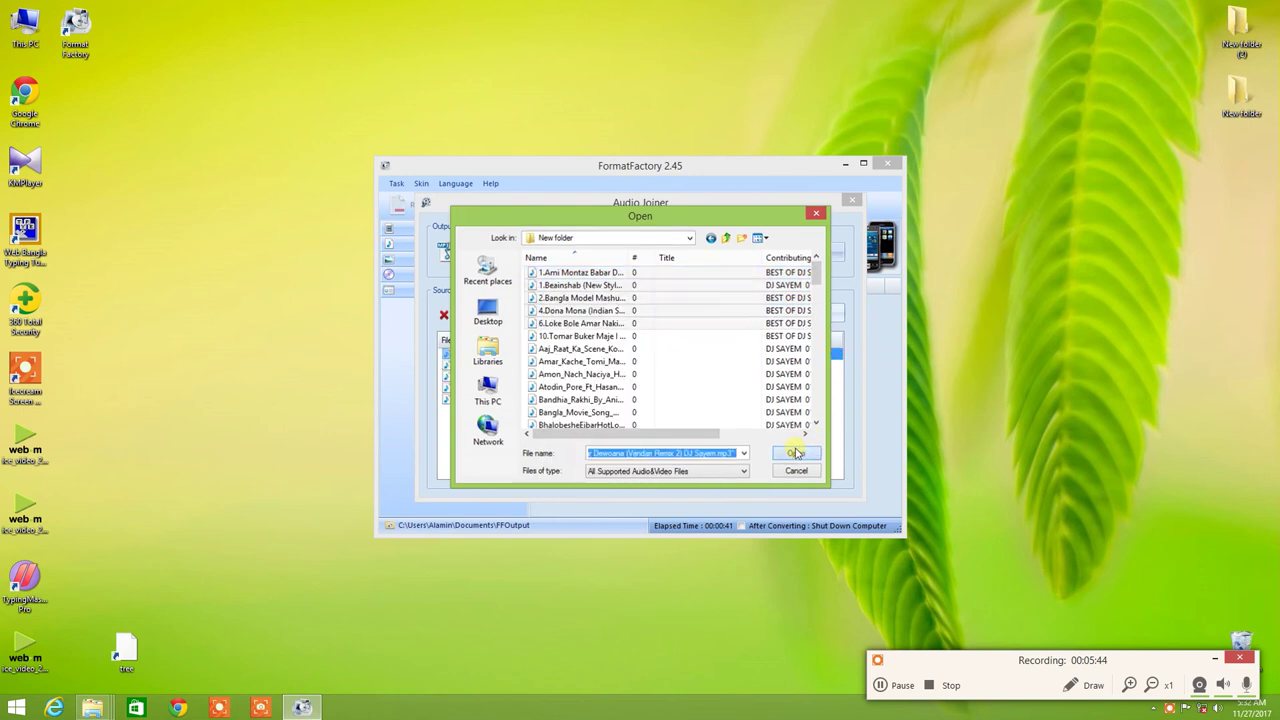
pyautogui.click(795, 452)
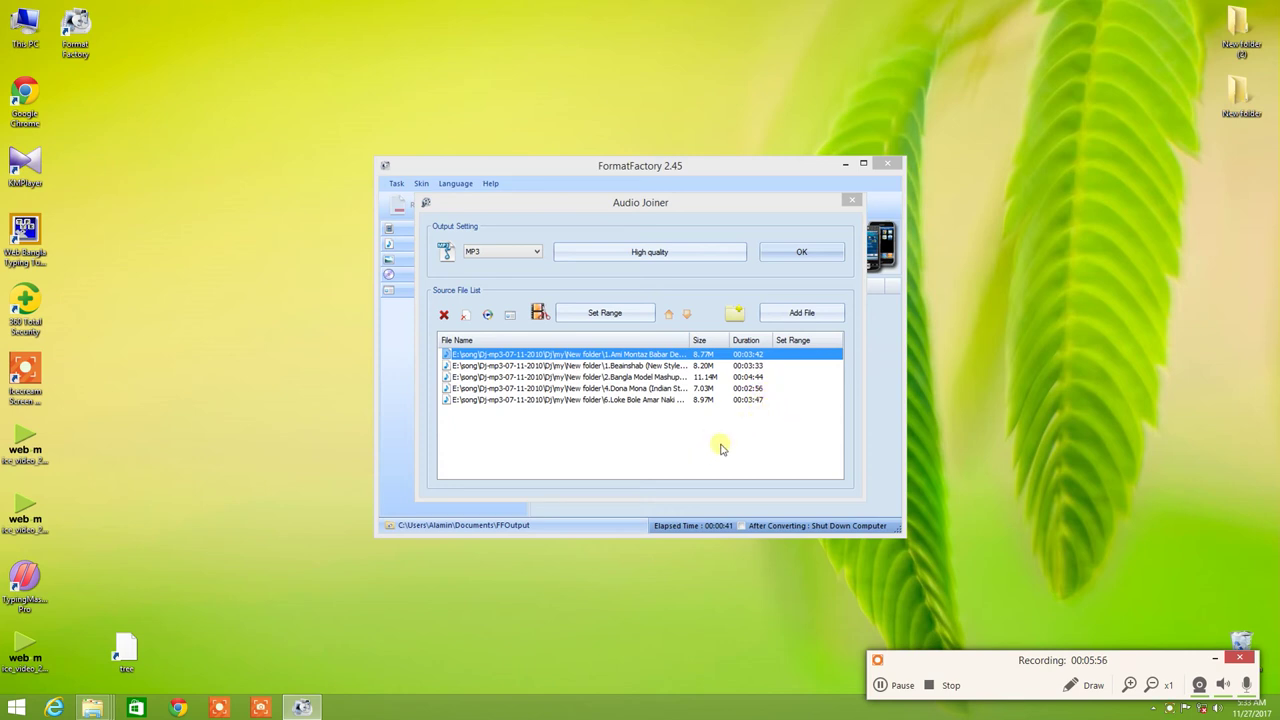
pyautogui.click(835, 258)
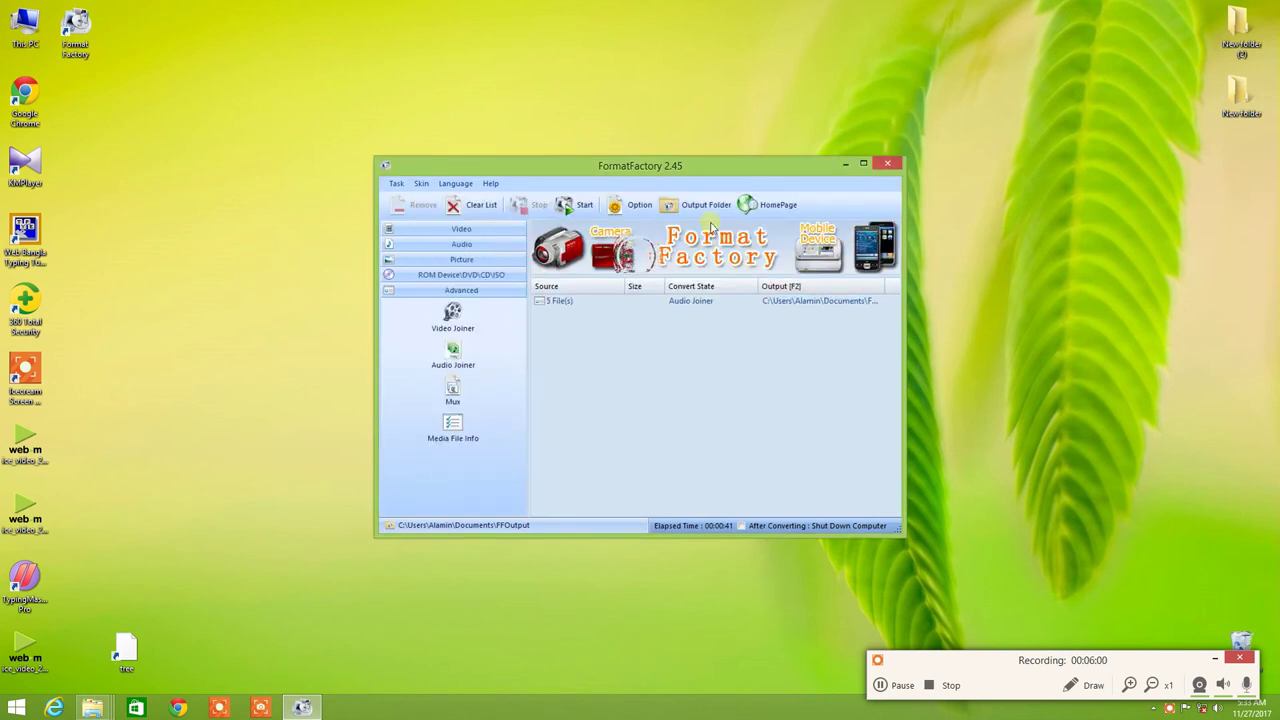
pyautogui.click(578, 204)
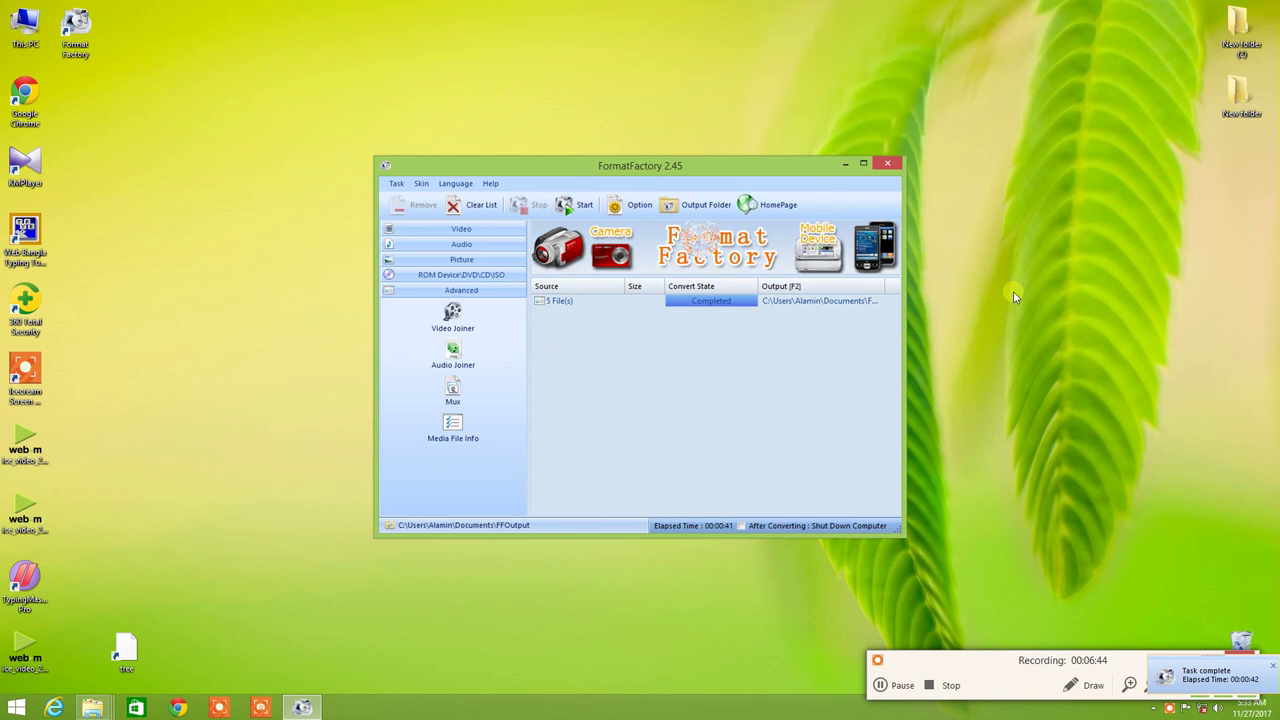
# - Check the file properties of the joined audio file in the output folder
pyautogui.click(680, 206)
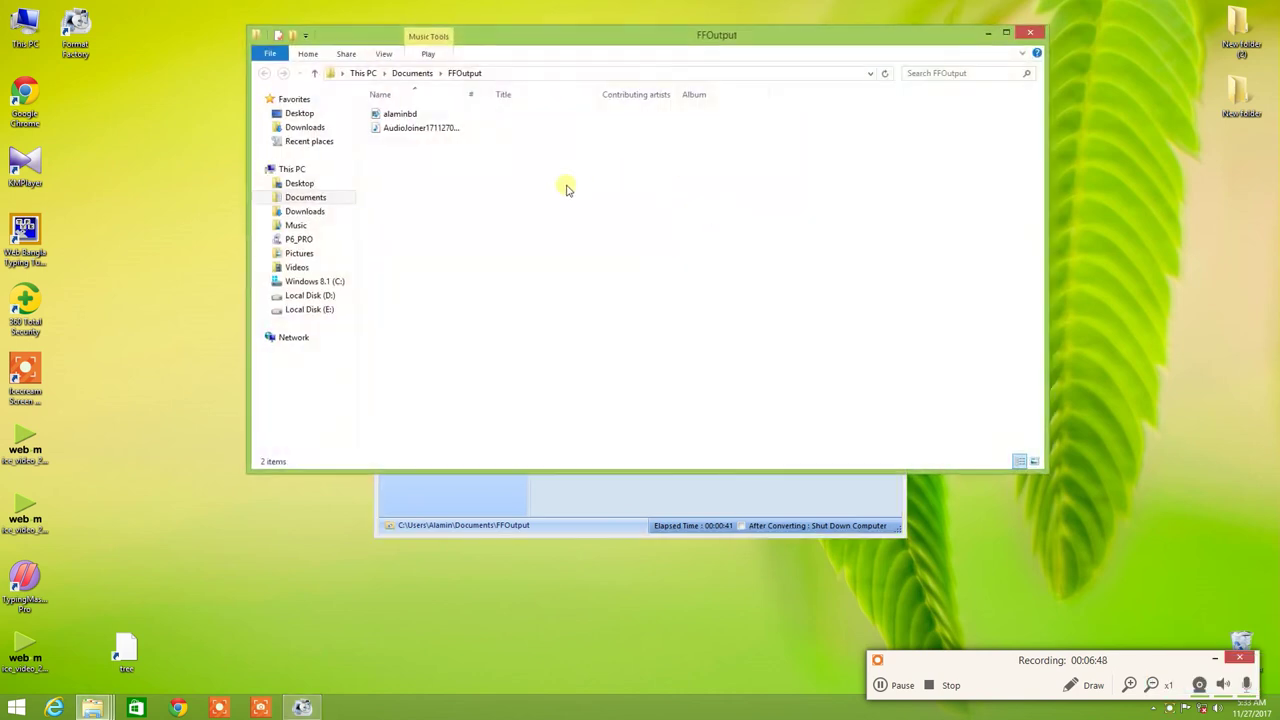
pyautogui.rightClick(430, 132)
pyautogui.click(460, 348)
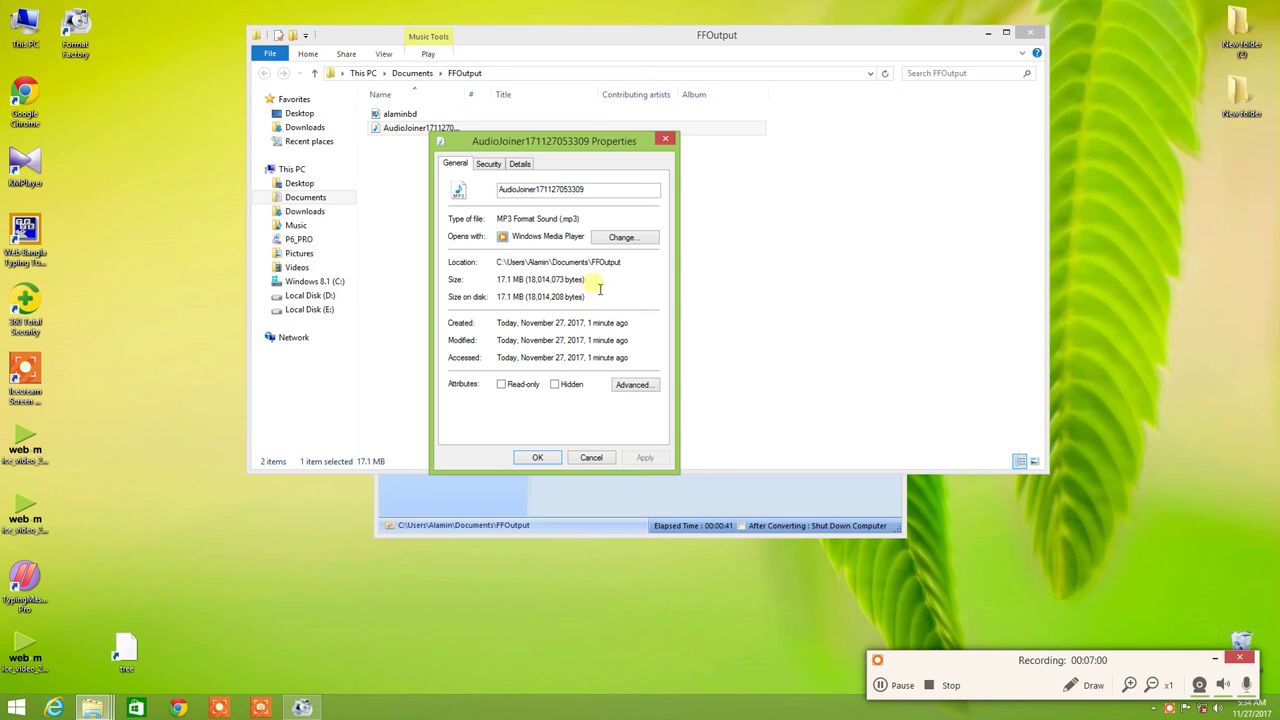
pyautogui.click(665, 139)
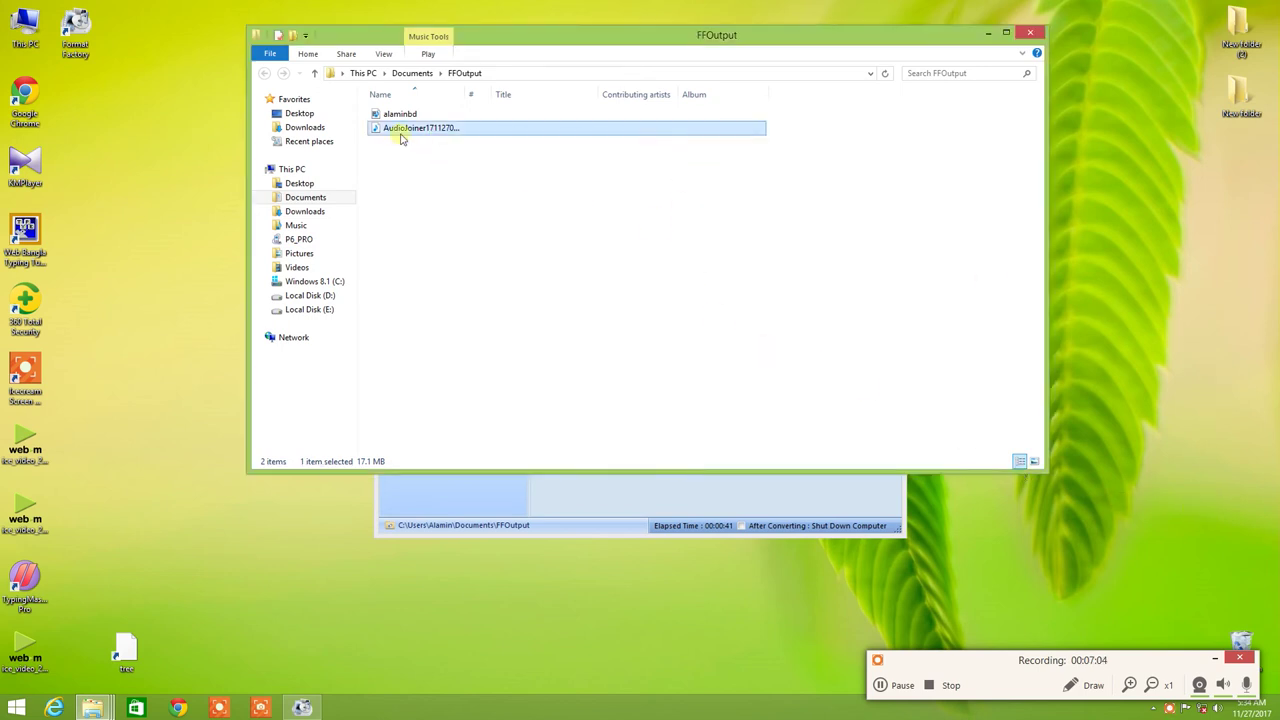
# - Play the joined audio file, skip ahead through the track, and close the player
pyautogui.moveTo(437, 139)
pyautogui.doubleClick(434, 127)
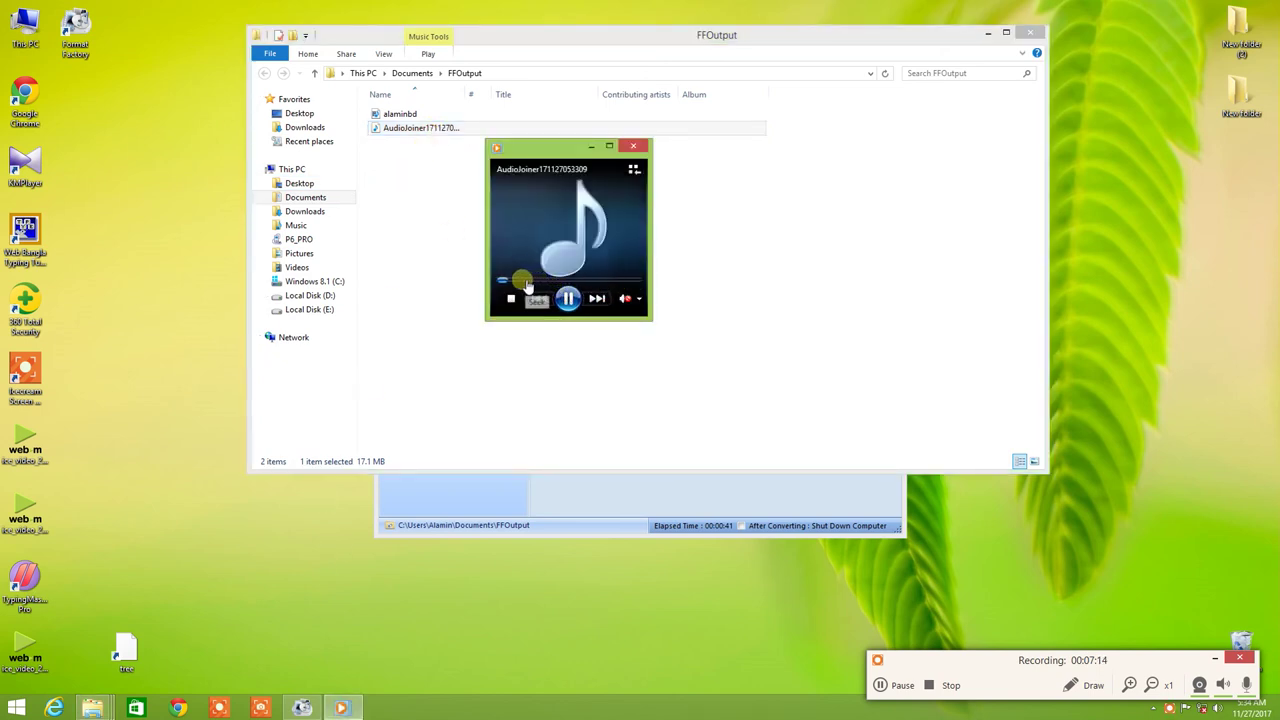
pyautogui.moveTo(538, 285); pyautogui.dragTo(593, 288)
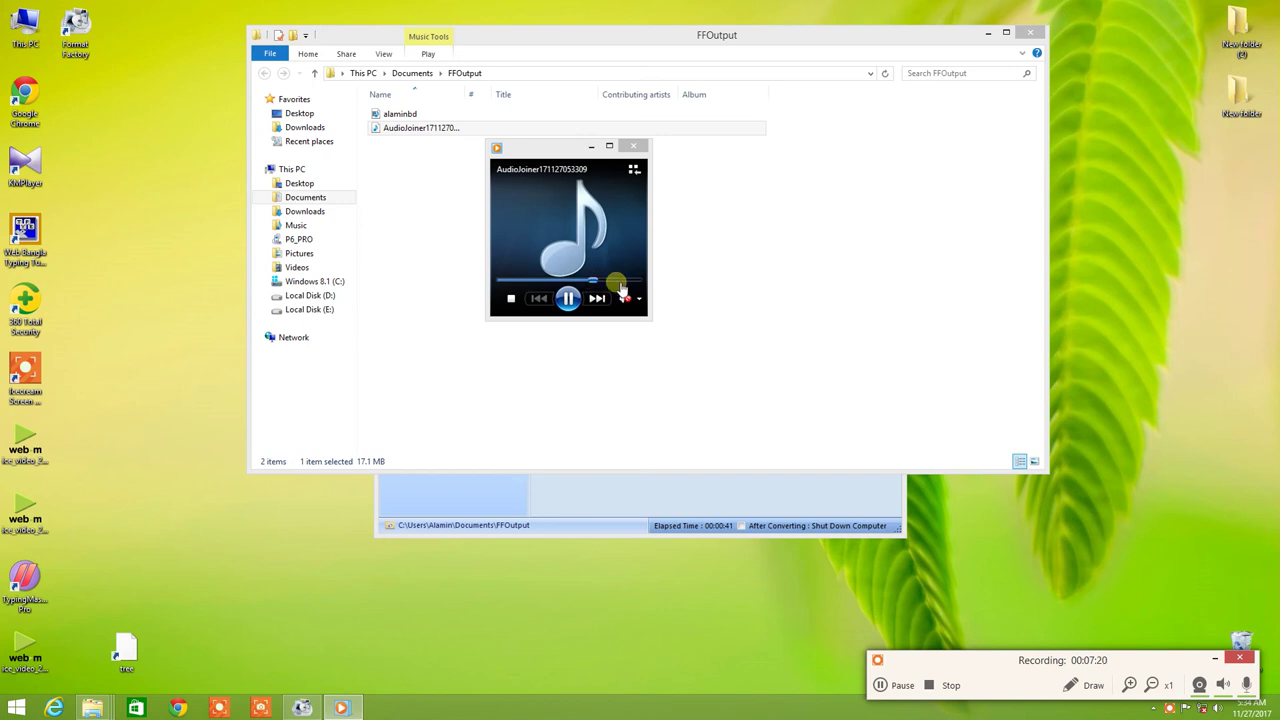
pyautogui.click(535, 300)
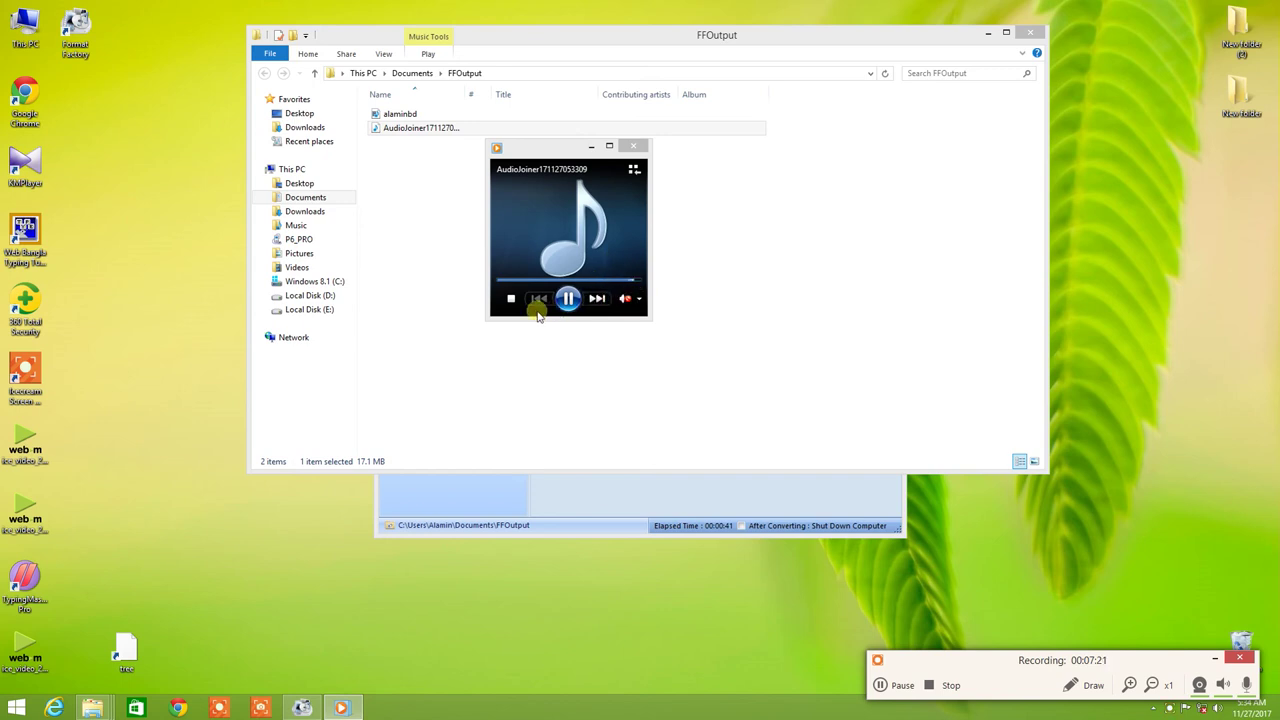
pyautogui.click(628, 148)
# - Review the joined audio file's properties again and close the FFOutput folder window
pyautogui.rightClick(509, 129)
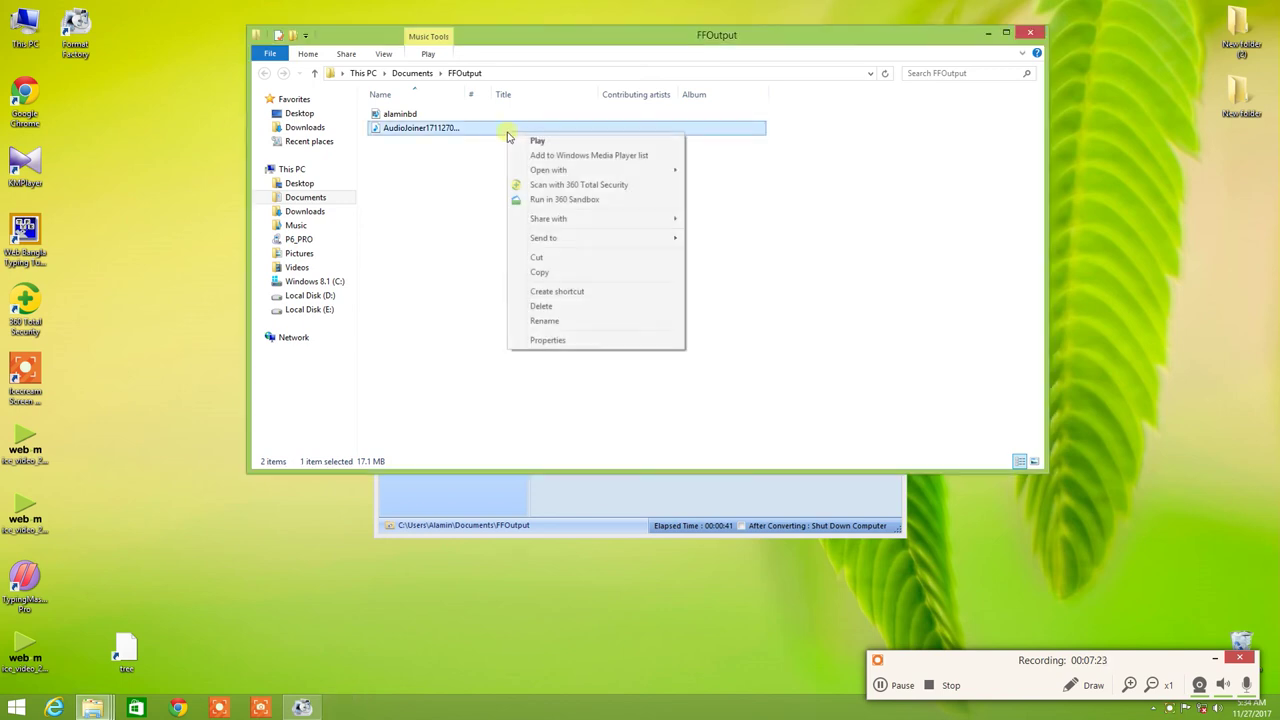
pyautogui.click(548, 340)
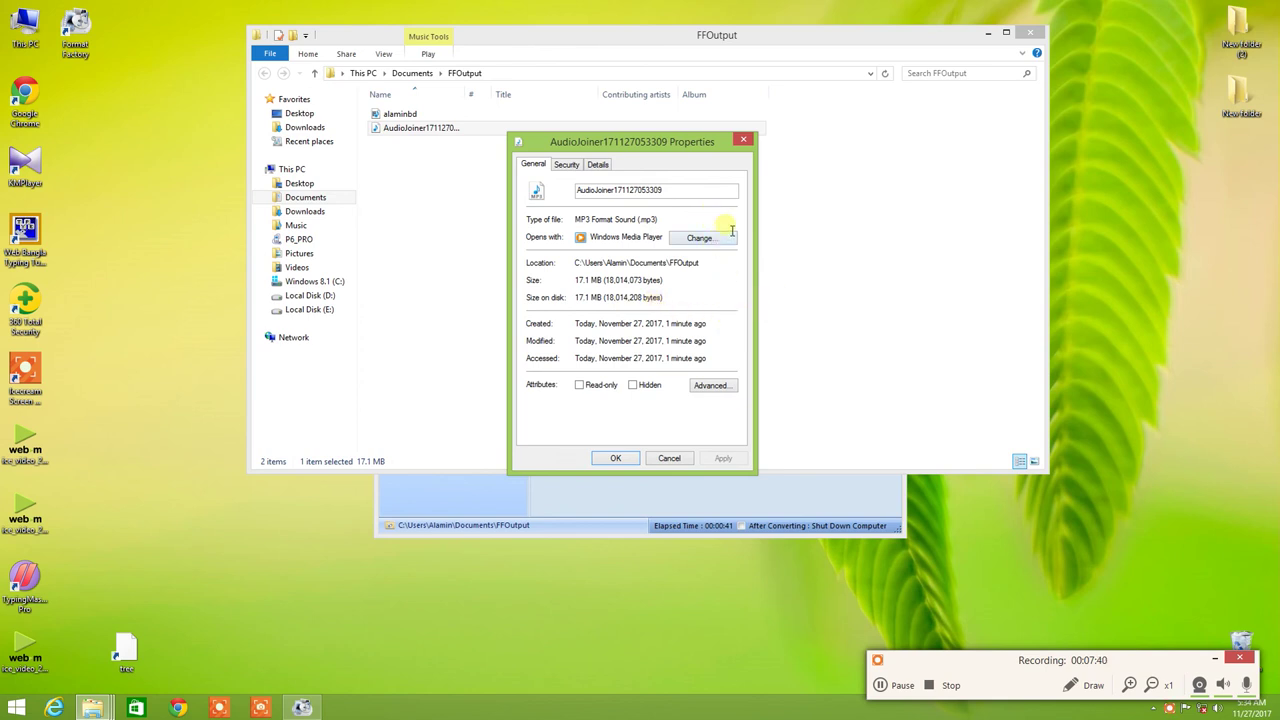
pyautogui.click(745, 141)
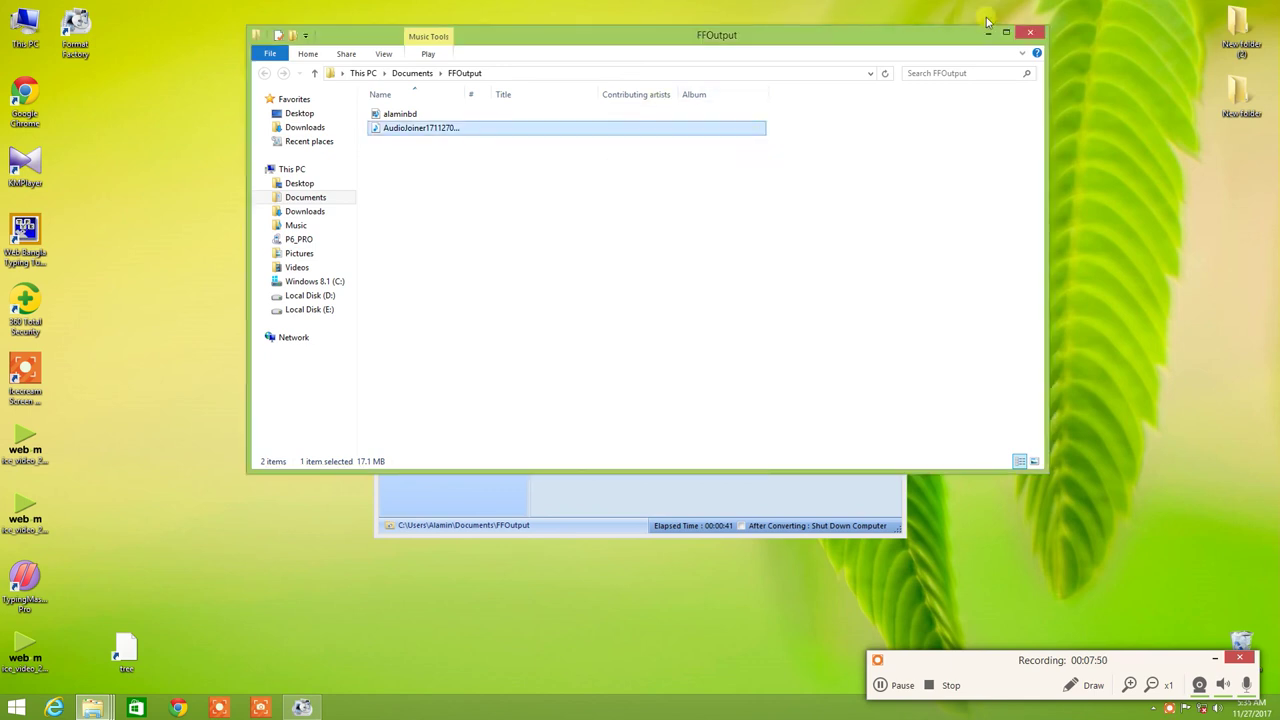
pyautogui.click(1030, 33)
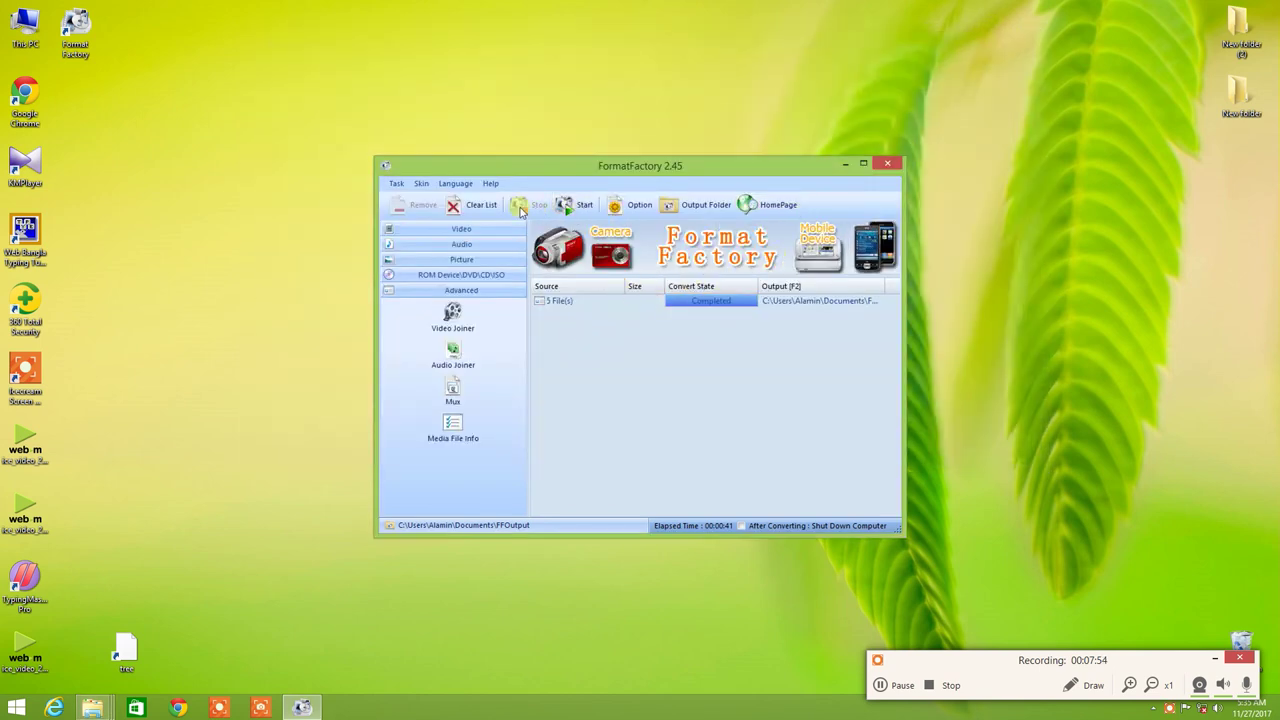
# - Clear the conversion list and open the Video Joiner from the Advanced category
pyautogui.click(474, 205)
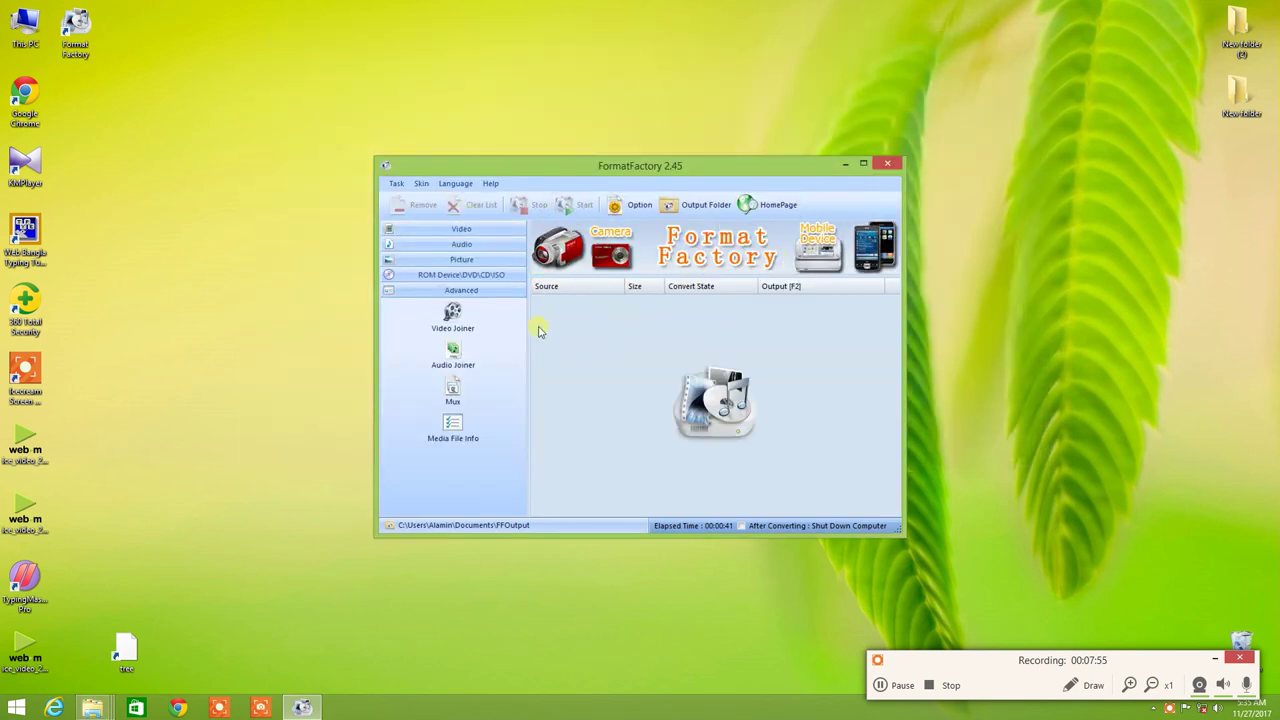
pyautogui.click(456, 322)
# - Add the alaminbd.mp4 and Dab6e.2015.DVDRip.XviD.mkv videos from E:\movies to the Video Joiner's source list
pyautogui.click(790, 312)
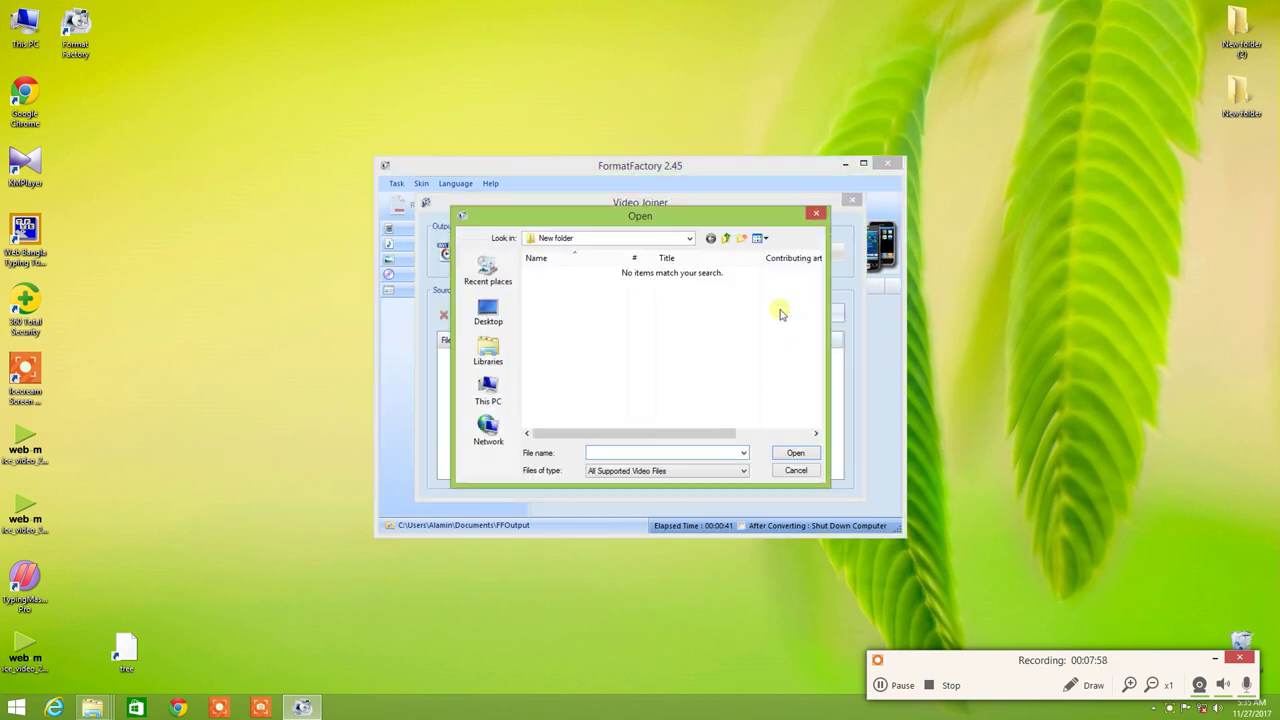
pyautogui.click(488, 392)
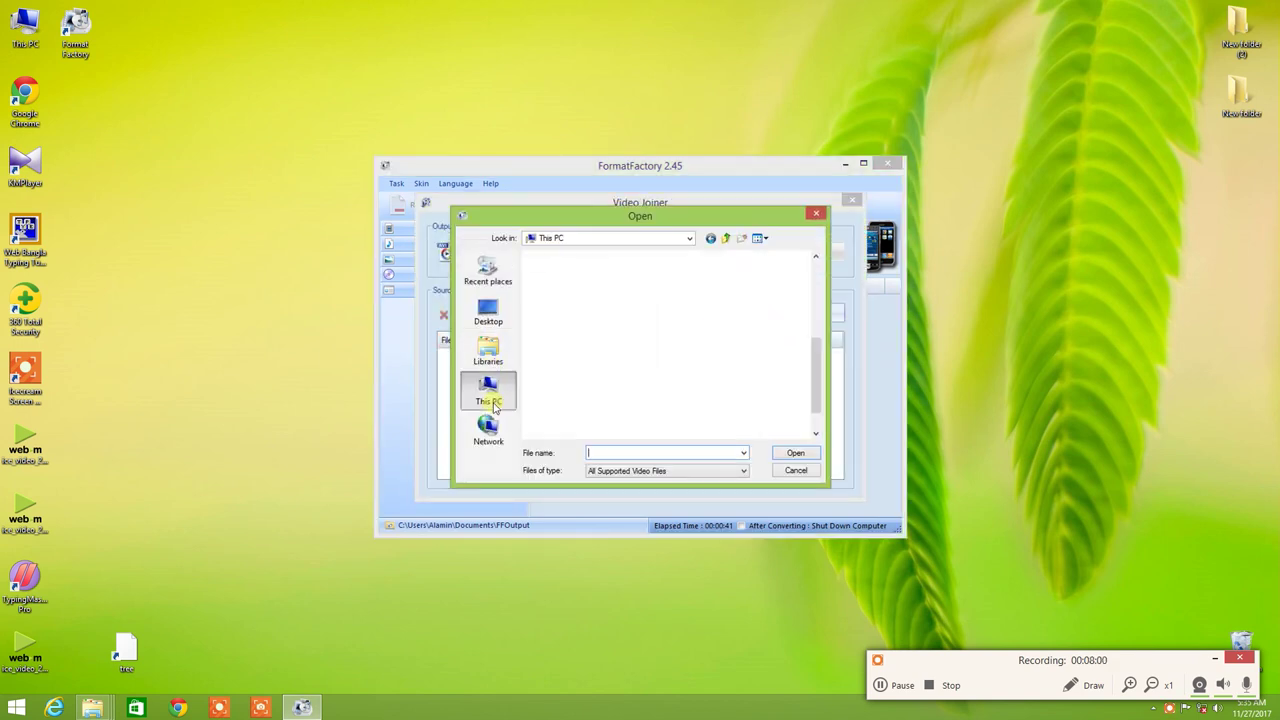
pyautogui.scroll(-3, 629, 380)
pyautogui.click(636, 428)
pyautogui.doubleClick(615, 424)
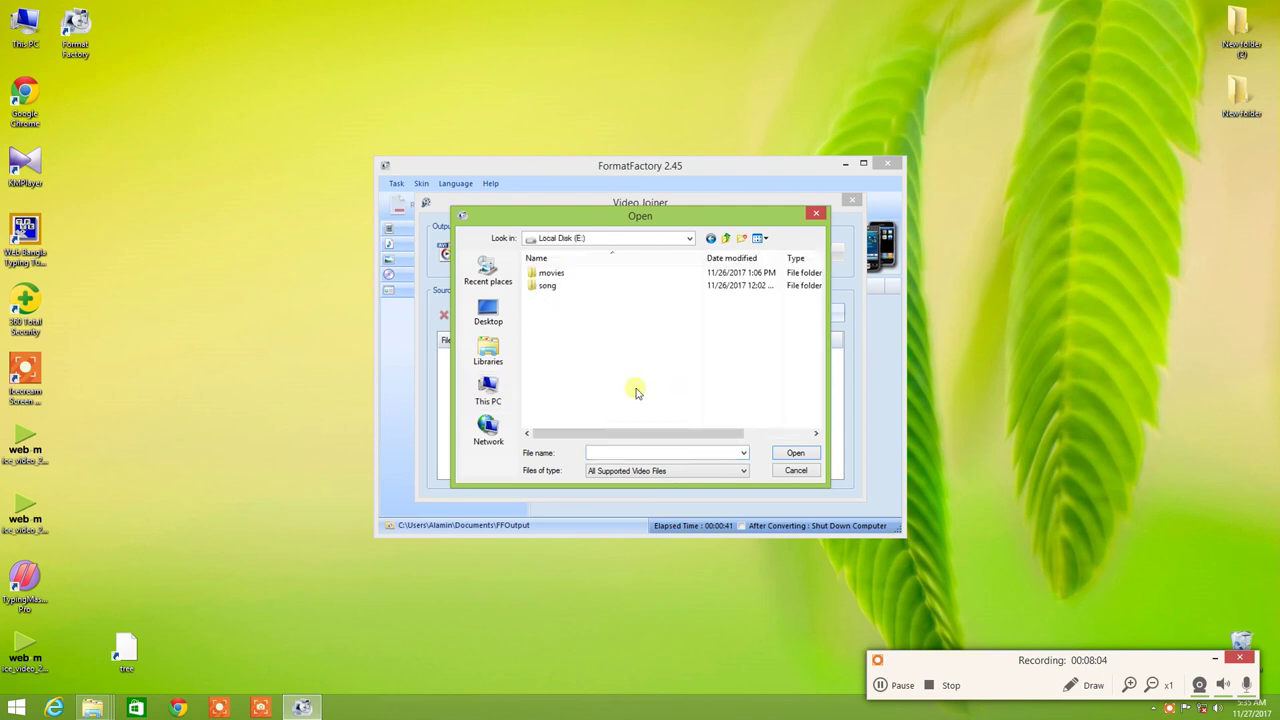
pyautogui.doubleClick(587, 281)
pyautogui.moveTo(683, 306); pyautogui.dragTo(560, 303)
pyautogui.rightClick(566, 300)
pyautogui.click(773, 280)
pyautogui.click(795, 453)
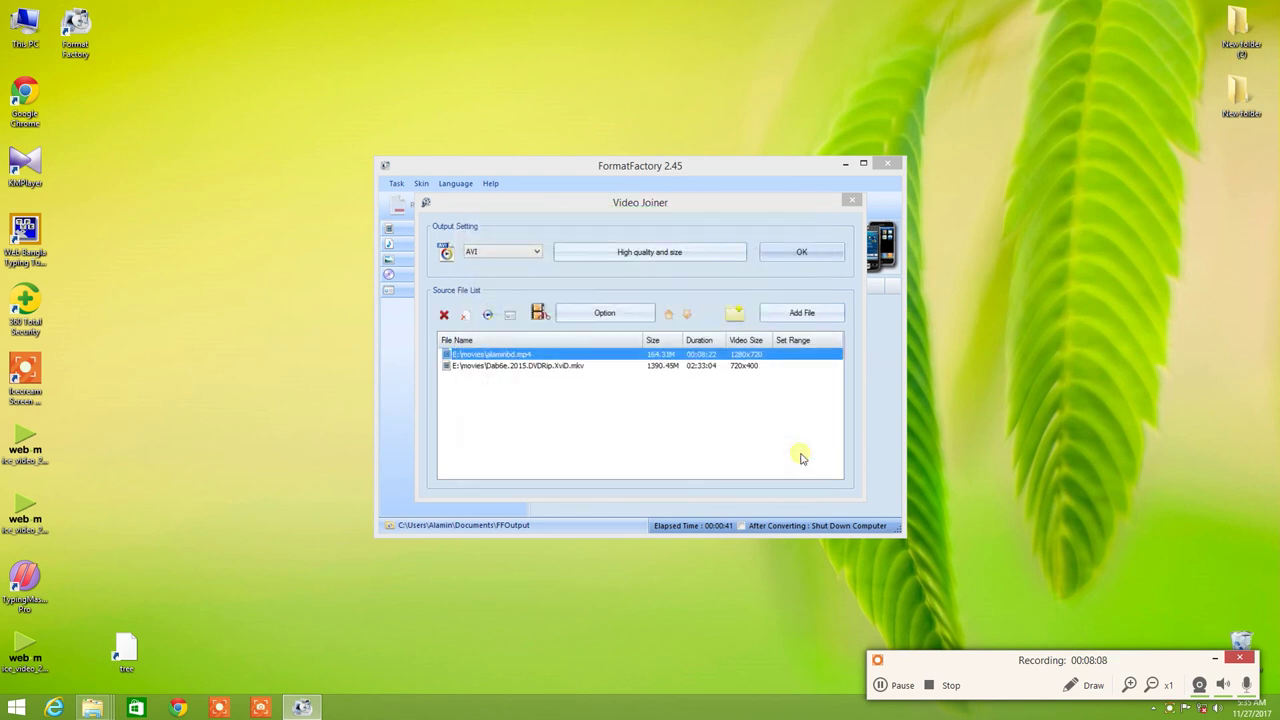
# - Add both videos from the movies folder to the source list a second time
pyautogui.click(795, 316)
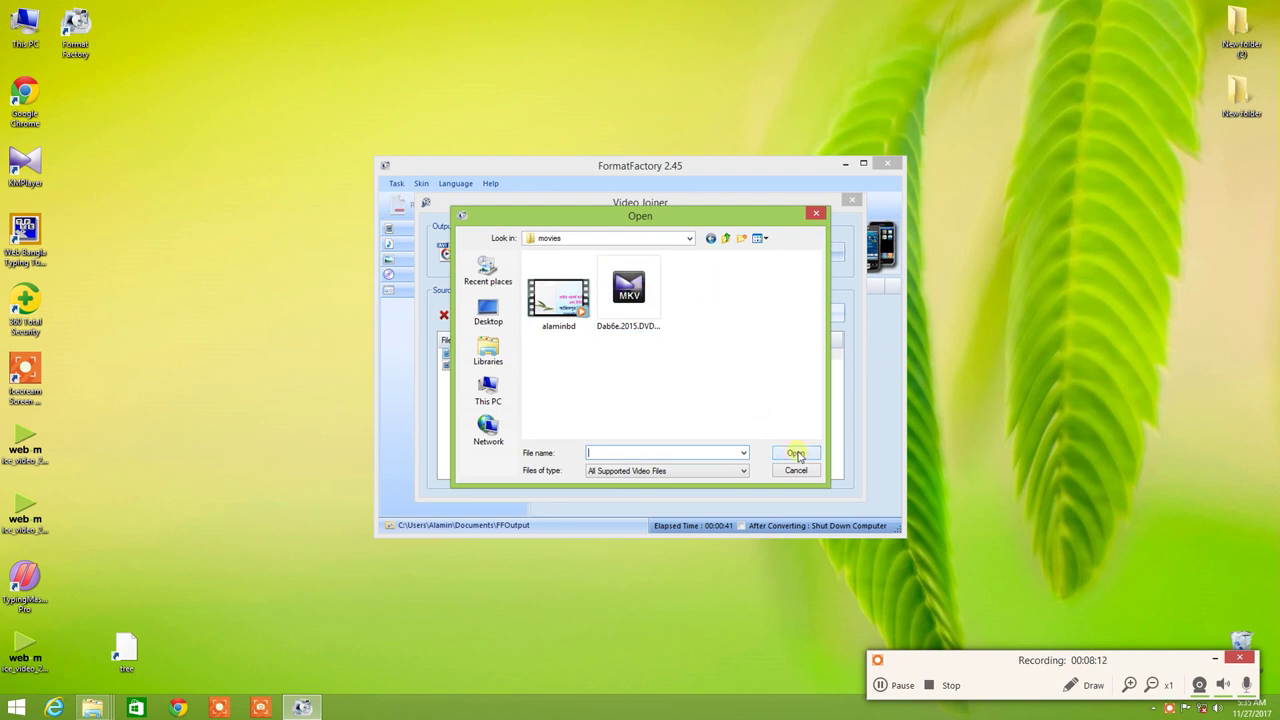
pyautogui.click(628, 292)
pyautogui.click(558, 296)
pyautogui.moveTo(673, 316)
pyautogui.mouseDown()
pyautogui.moveTo(689, 325)
pyautogui.moveTo(512, 254)
pyautogui.mouseUp()
pyautogui.click(796, 453)
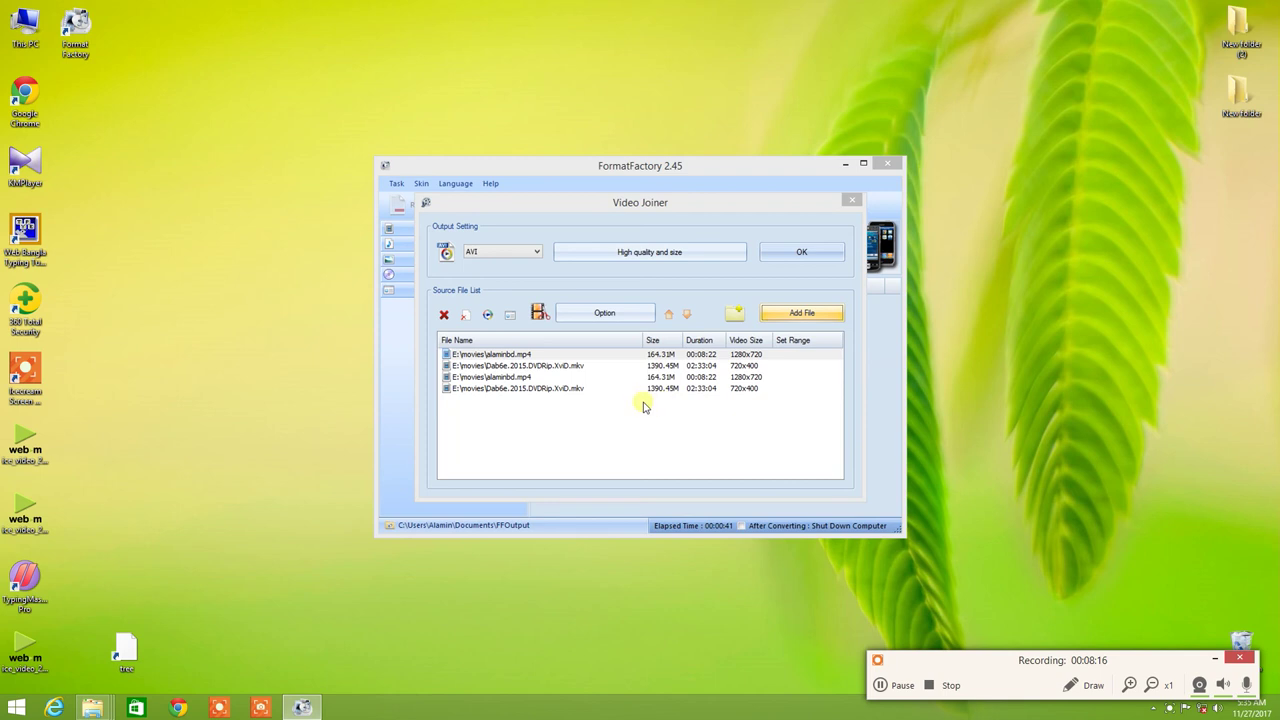
# - Remove the duplicate Dab6e and alaminbd entries from the Video Joiner's source list
pyautogui.click(527, 391)
pyautogui.click(521, 379)
pyautogui.click(521, 388)
pyautogui.click(444, 314)
pyautogui.click(478, 377)
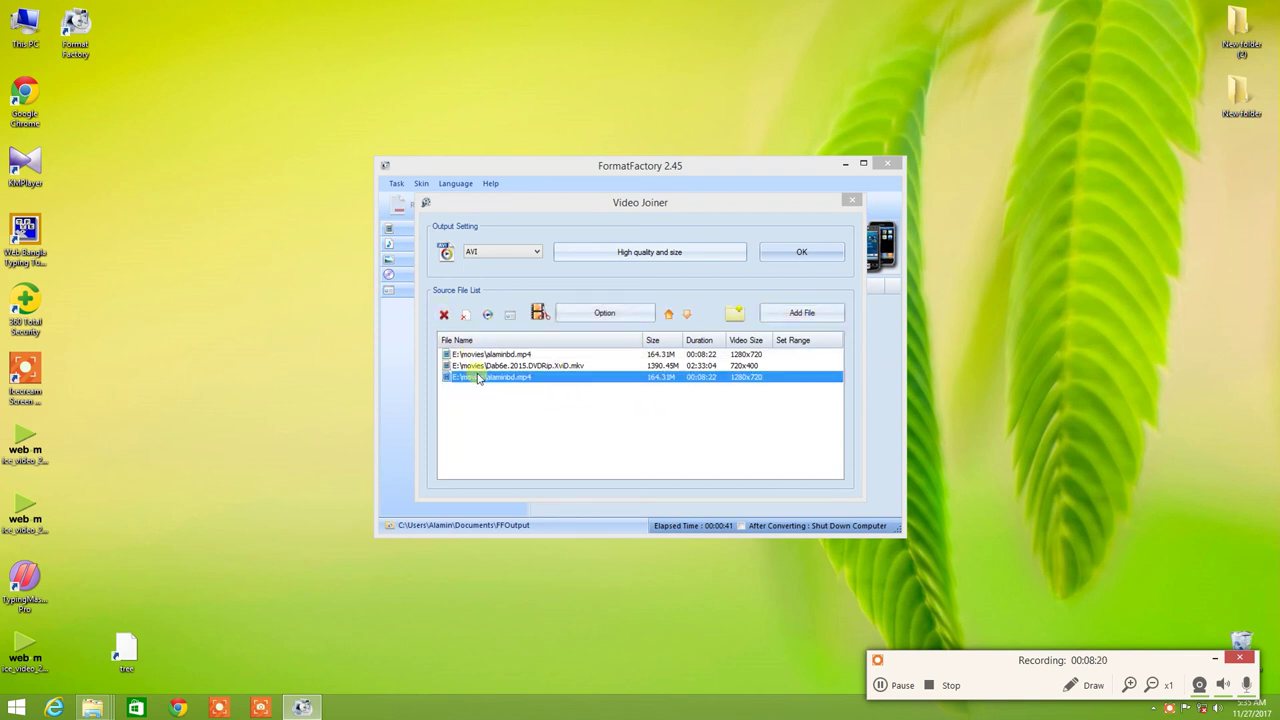
pyautogui.click(443, 316)
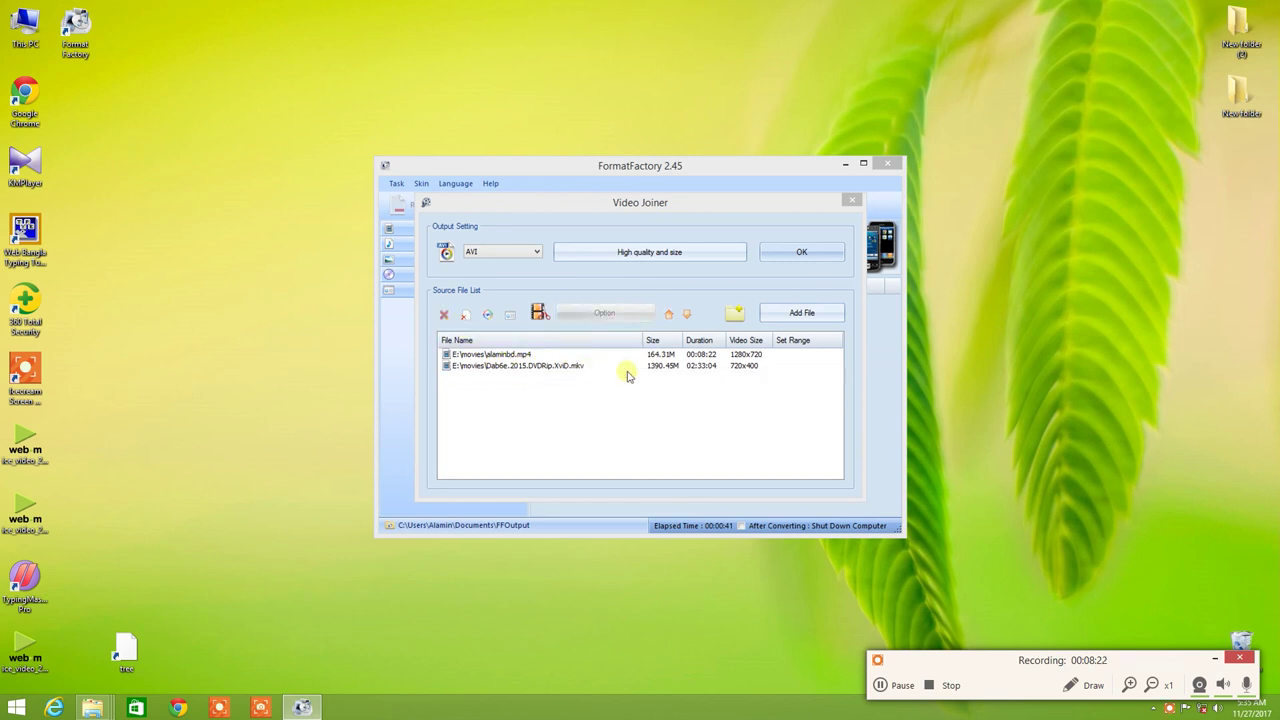
# - Queue the two-video join with AVI high quality and size output and start the task
pyautogui.click(819, 251)
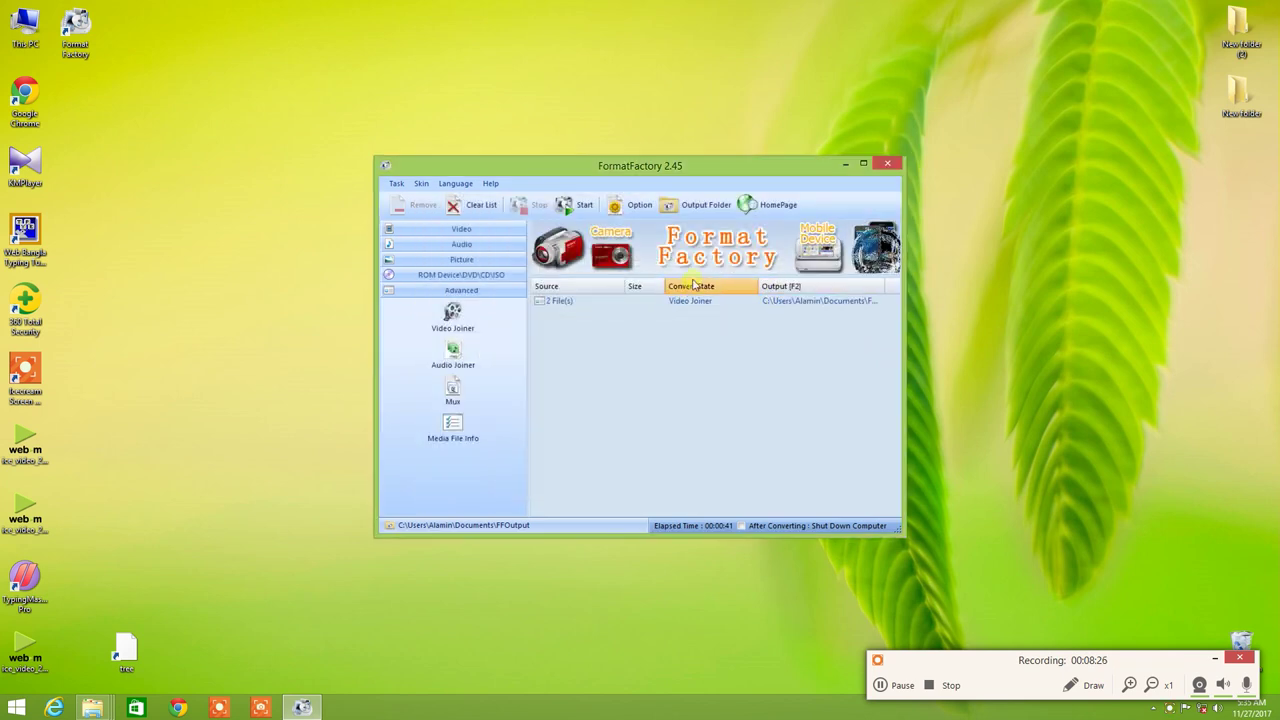
pyautogui.click(576, 204)
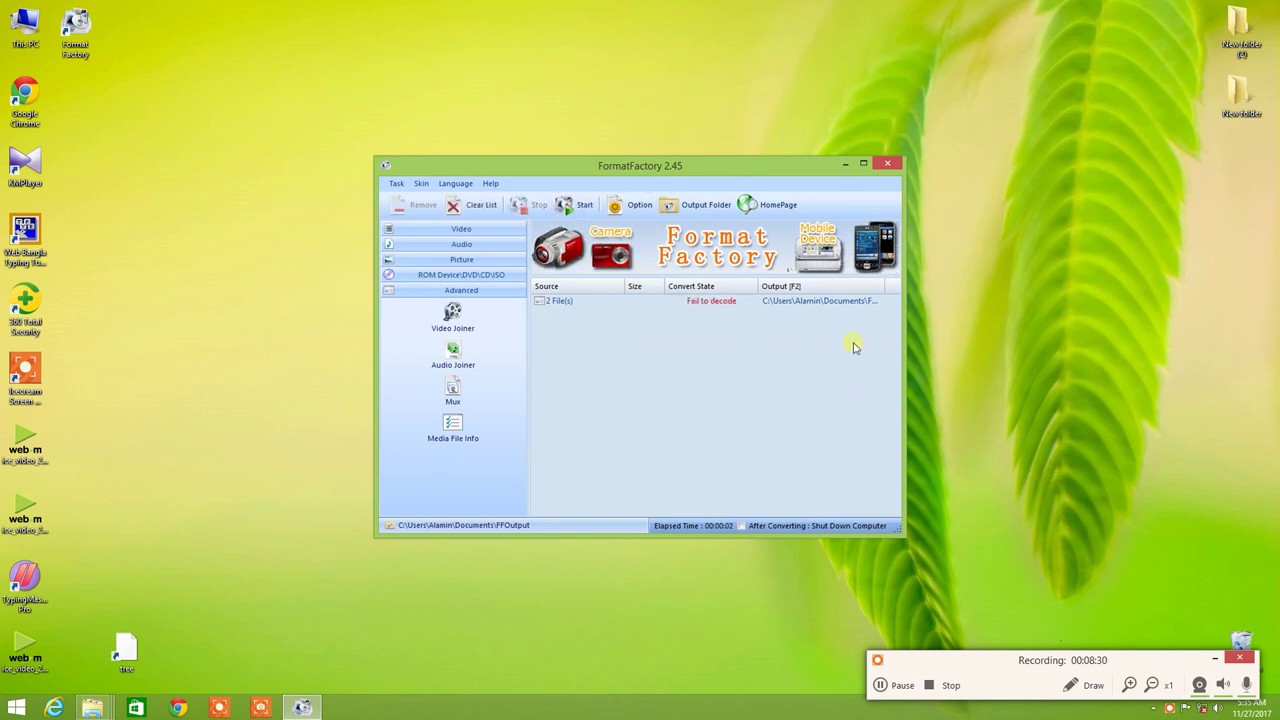
# - View the video settings of the Video Joiner task, and close FormatFactory
pyautogui.doubleClick(730, 302)
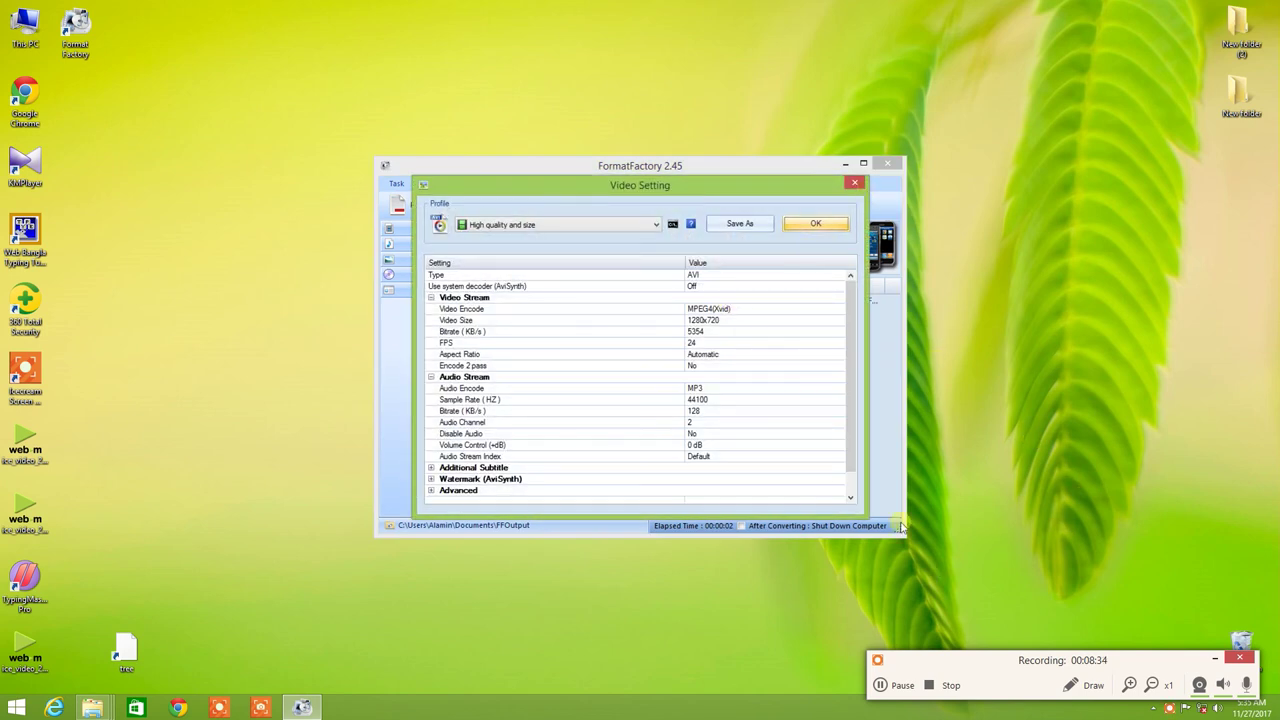
pyautogui.click(815, 223)
pyautogui.click(887, 164)
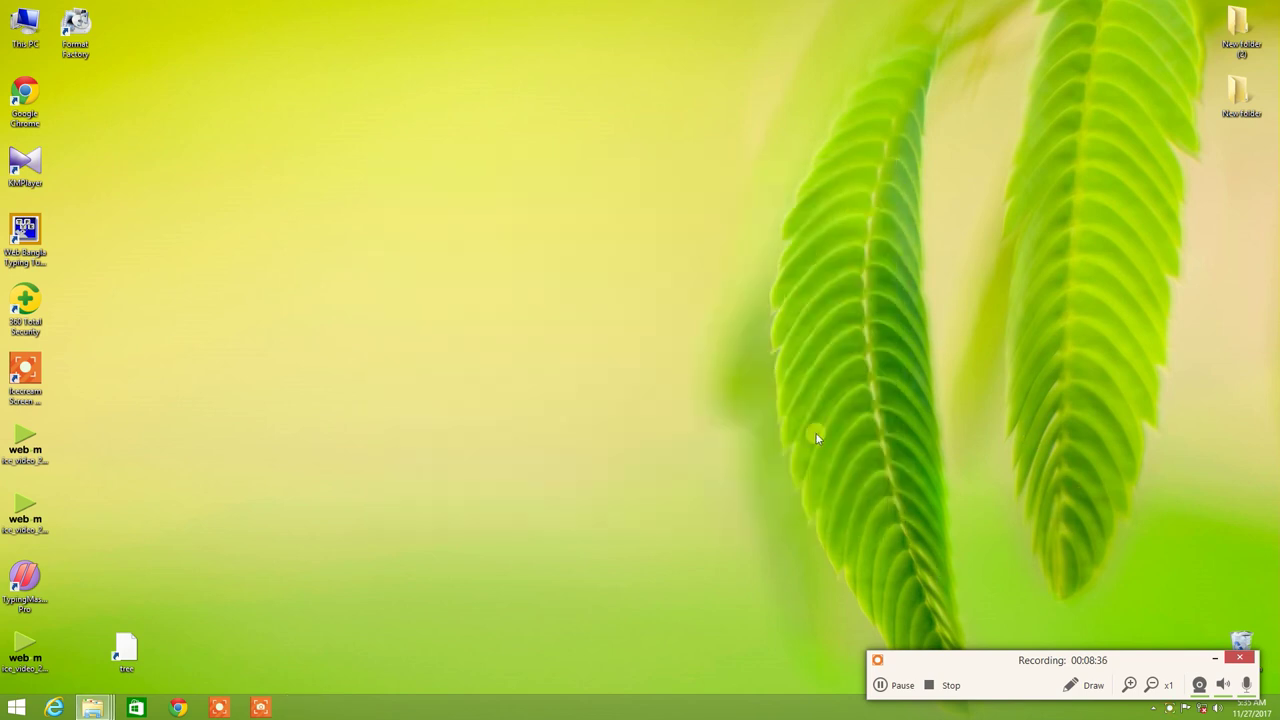